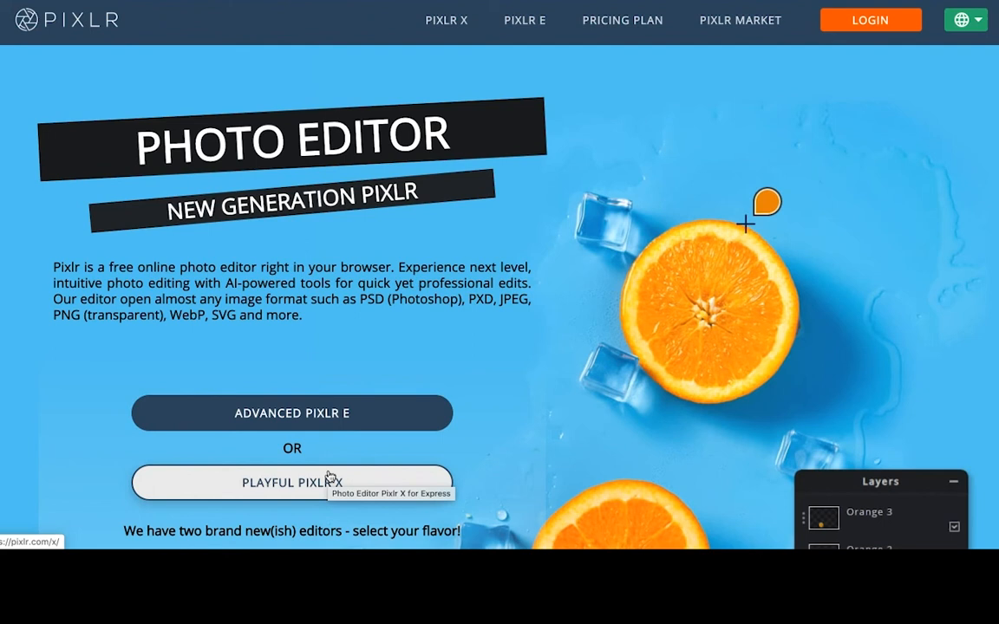
- Launch the Pixlr X editor and open the sample photo of the woman holding a sunflower
click(251, 482)
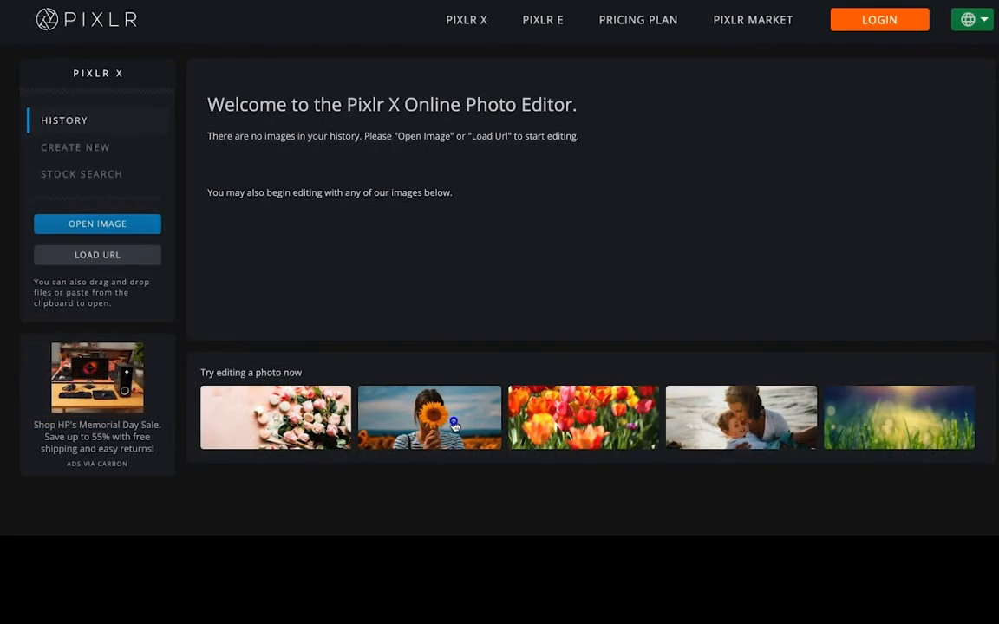
click(453, 425)
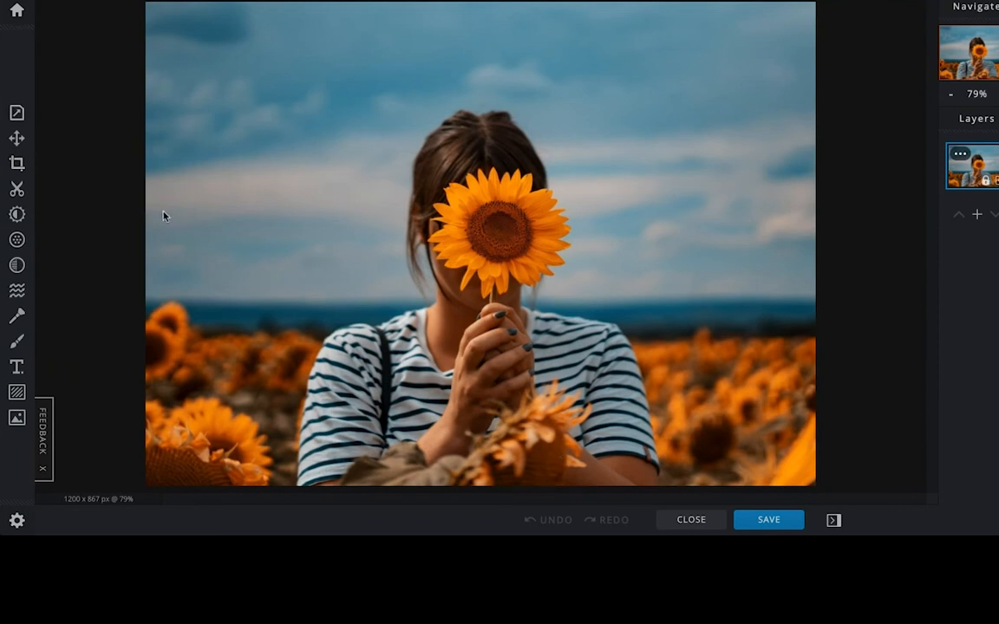
- Review the editor preferences for image pre-resizing, layer types, guides and light UI mode, and close them
click(16, 521)
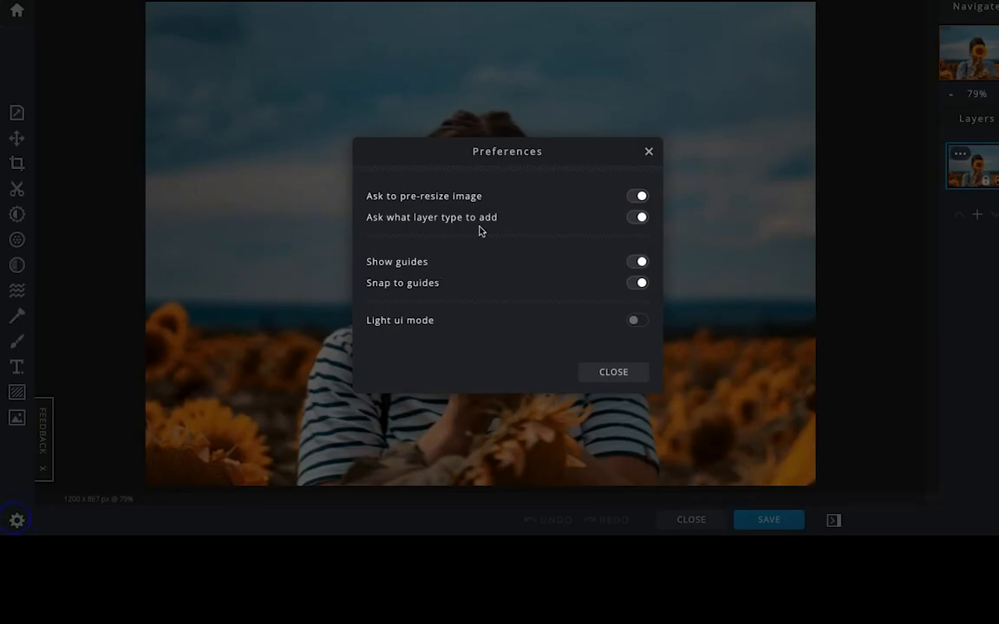
click(595, 372)
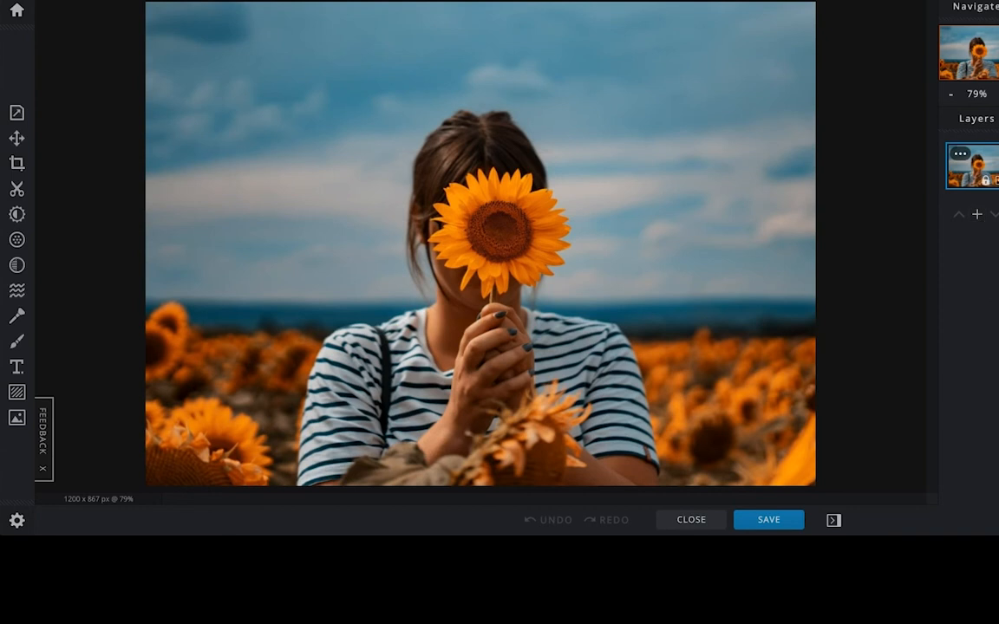
- Resize the image to 800 px wide with proportions constrained, and undo the resize
click(18, 114)
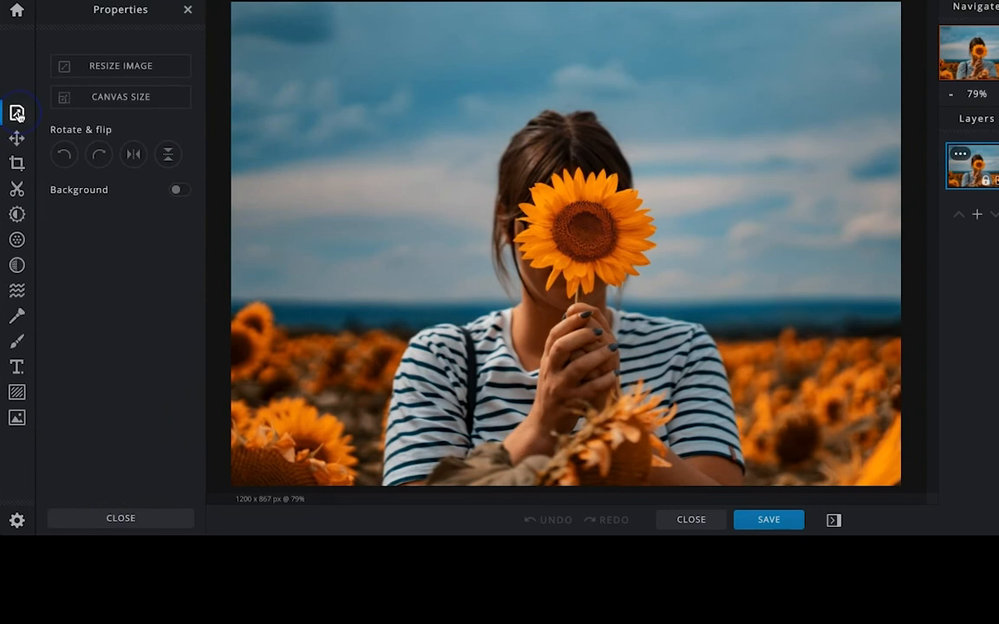
click(139, 72)
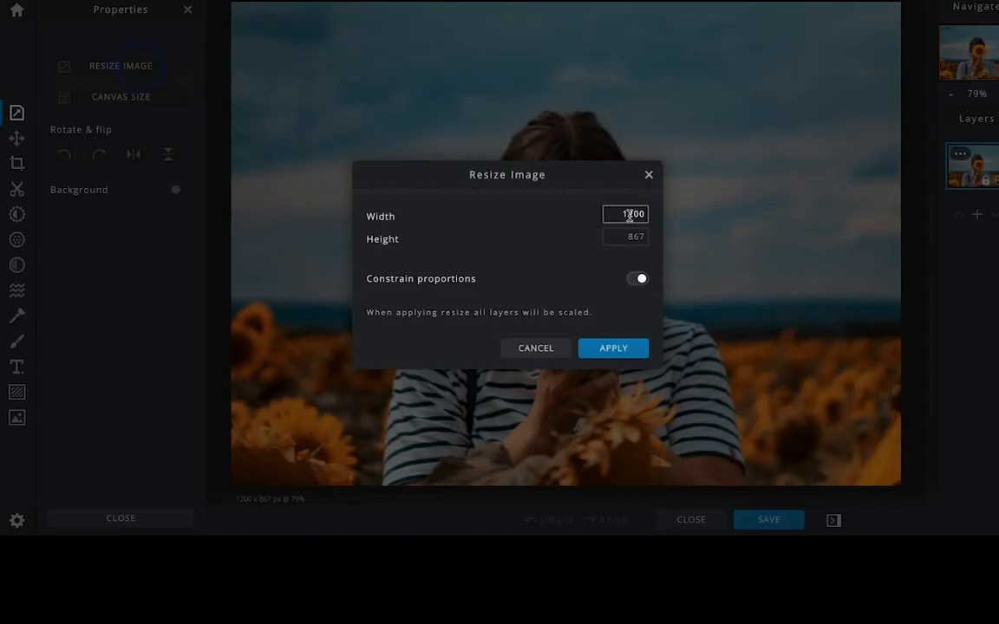
click(617, 216)
key(ctrl+a)
text(800)
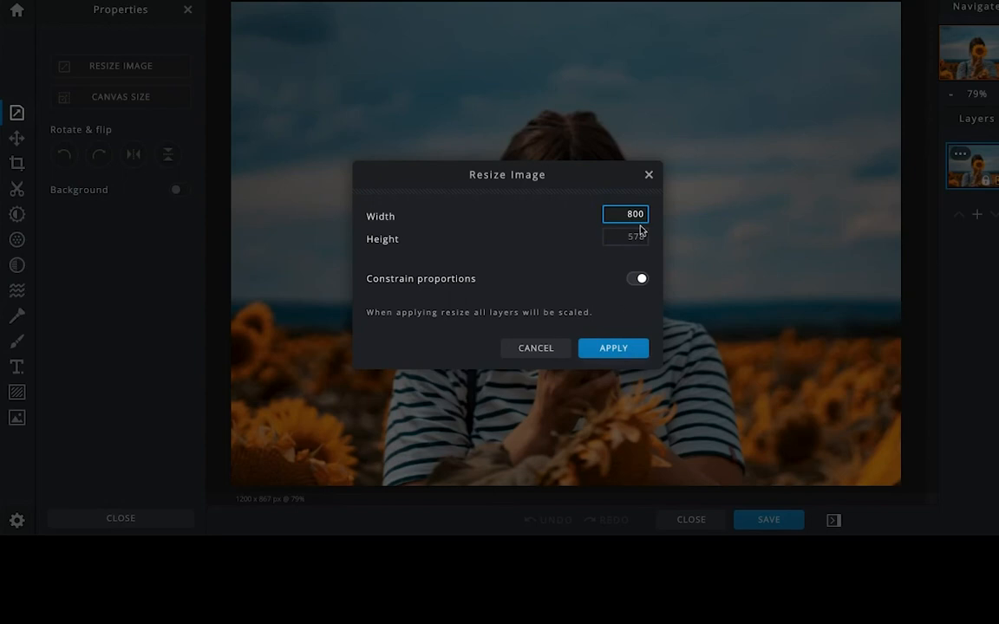
click(611, 350)
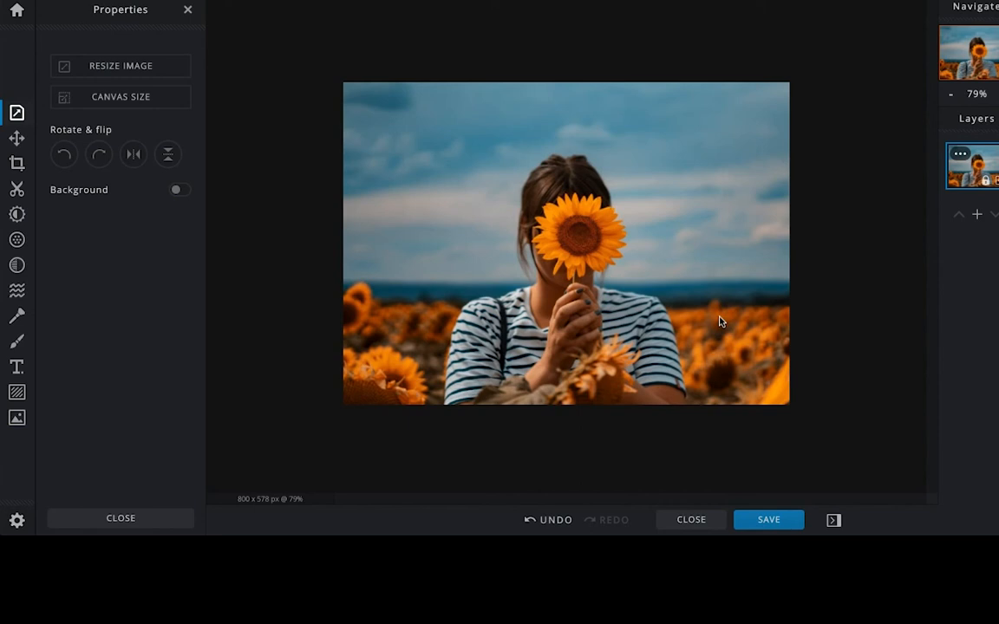
click(556, 520)
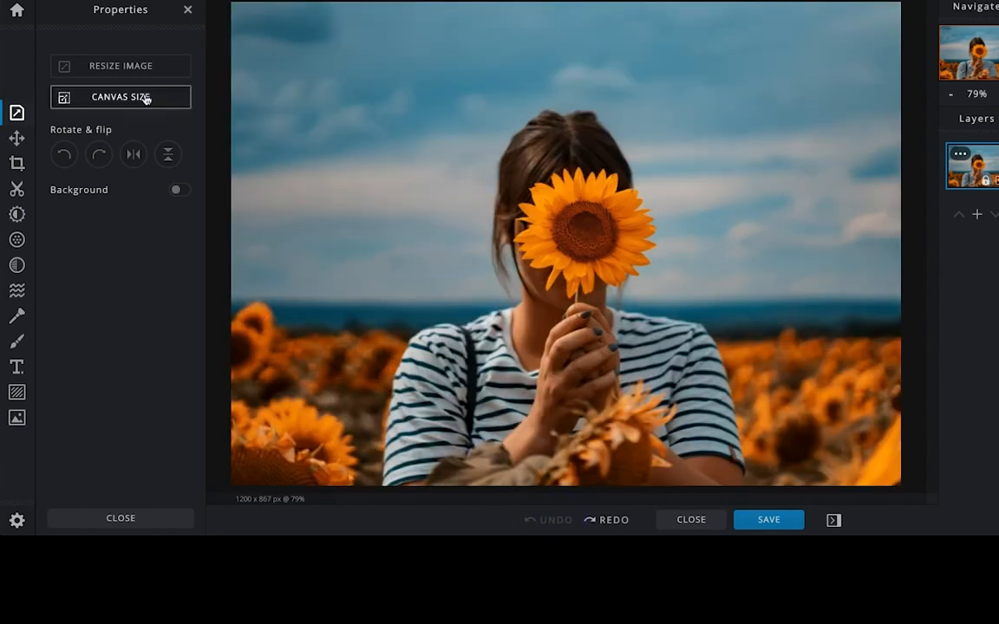
- Resize the image to 800 px wide with constrained proportions off, and undo the resize
click(145, 65)
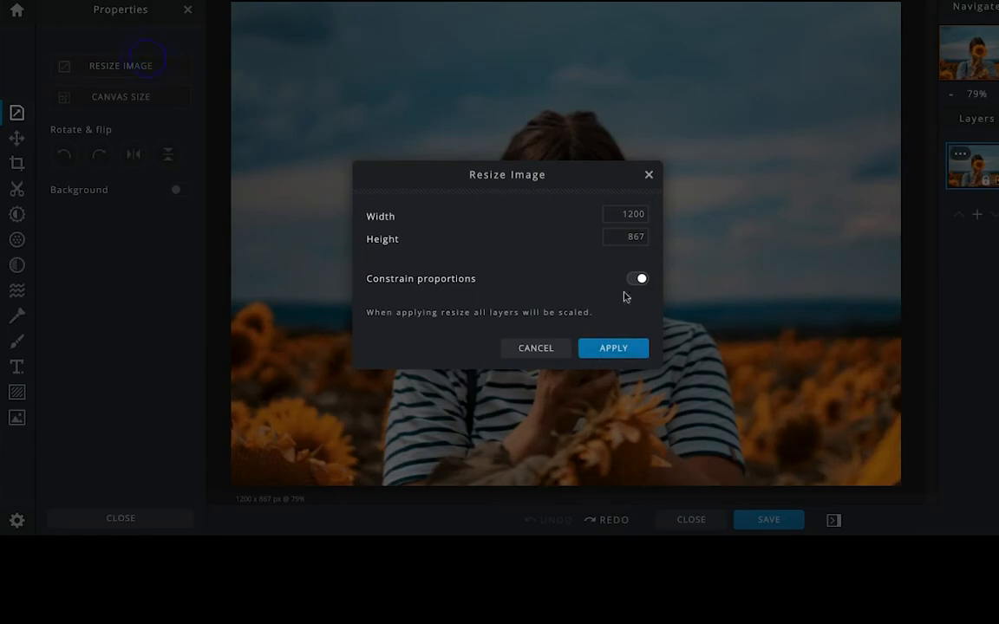
click(638, 280)
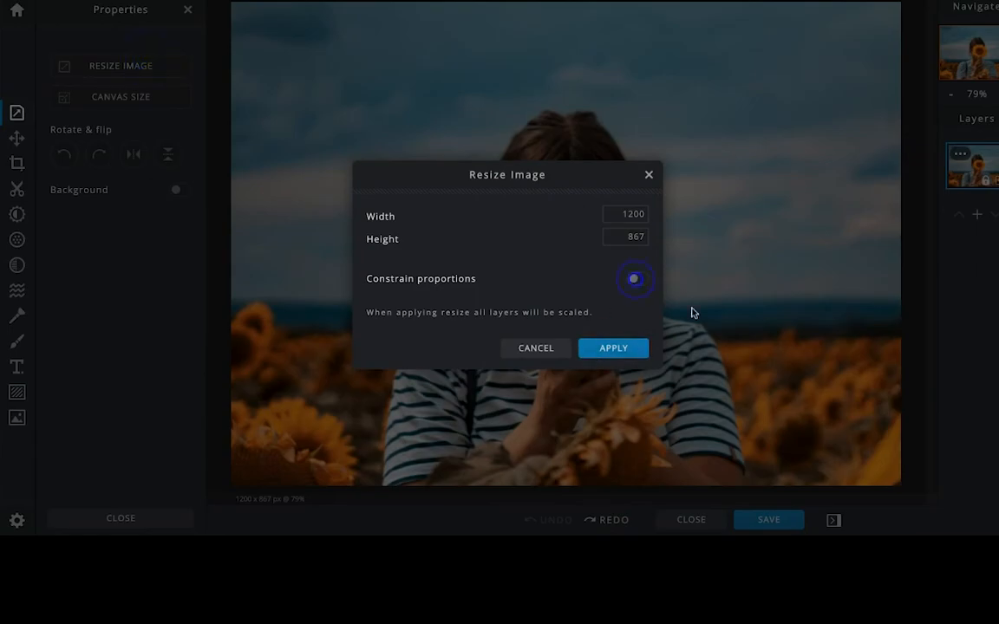
double_click(626, 214)
text(800)
click(629, 351)
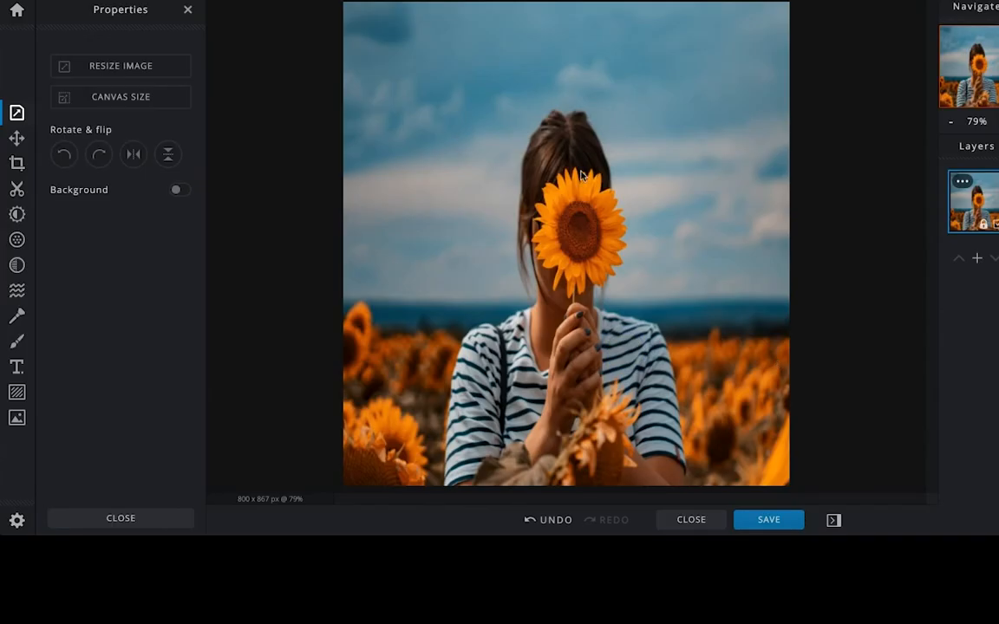
key(ctrl+z)
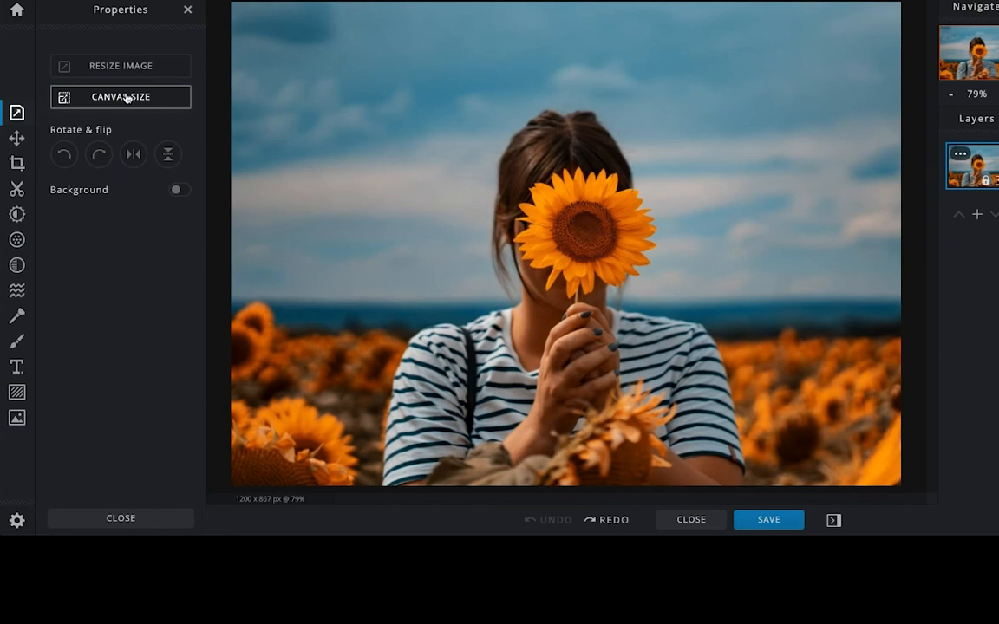
- Resize the canvas to 800 px wide with the anchor point at middle left, and undo the canvas change
click(127, 99)
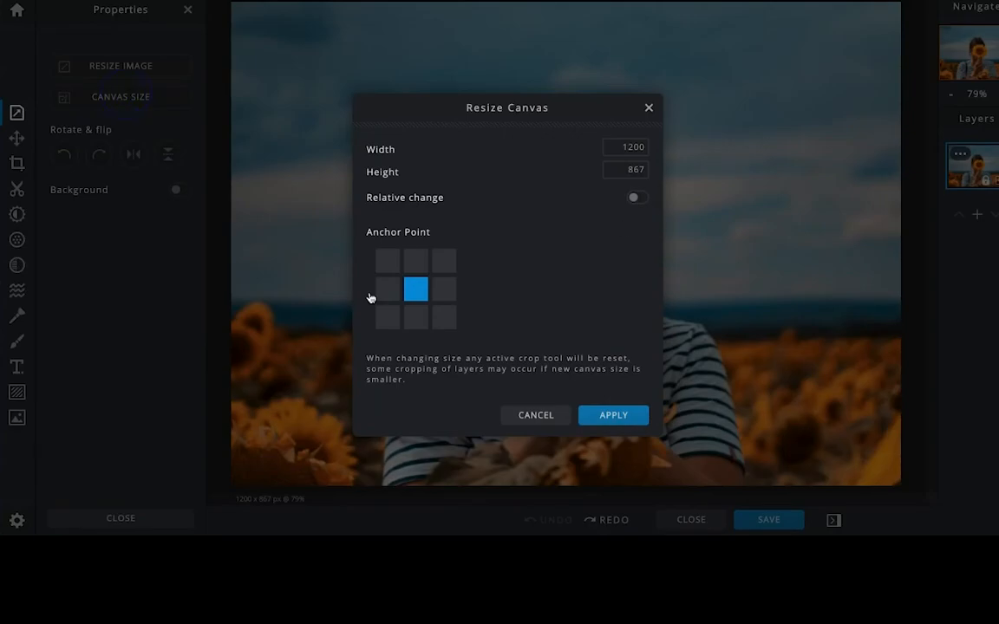
click(387, 261)
click(387, 288)
click(388, 317)
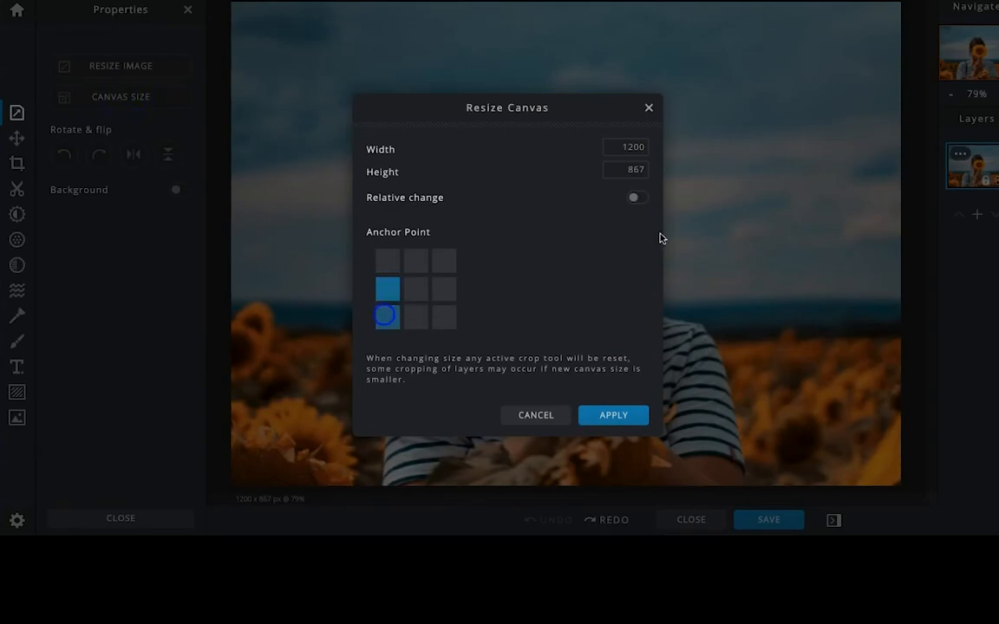
click(387, 289)
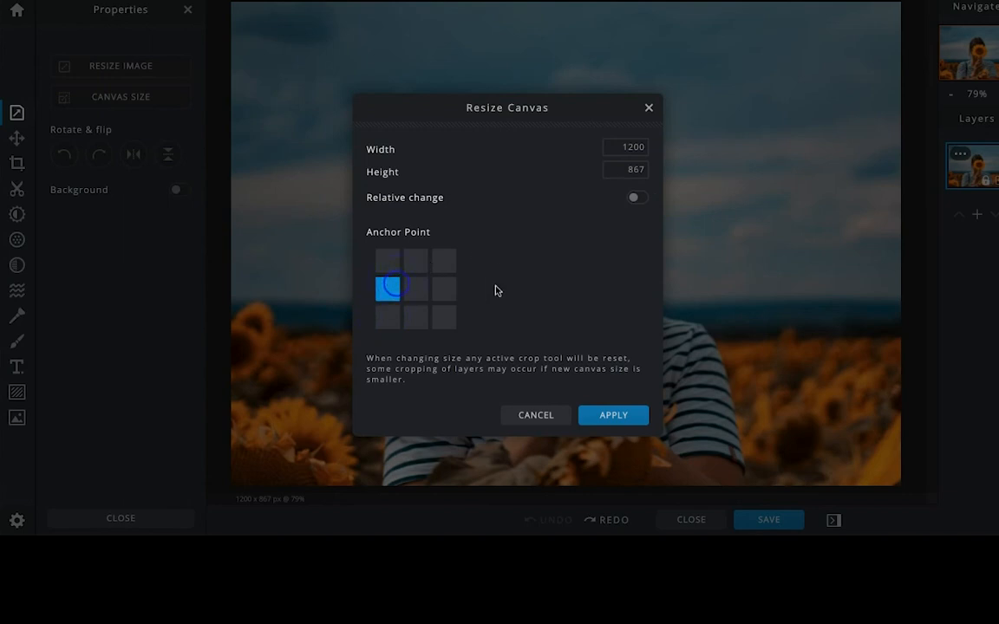
double_click(634, 148)
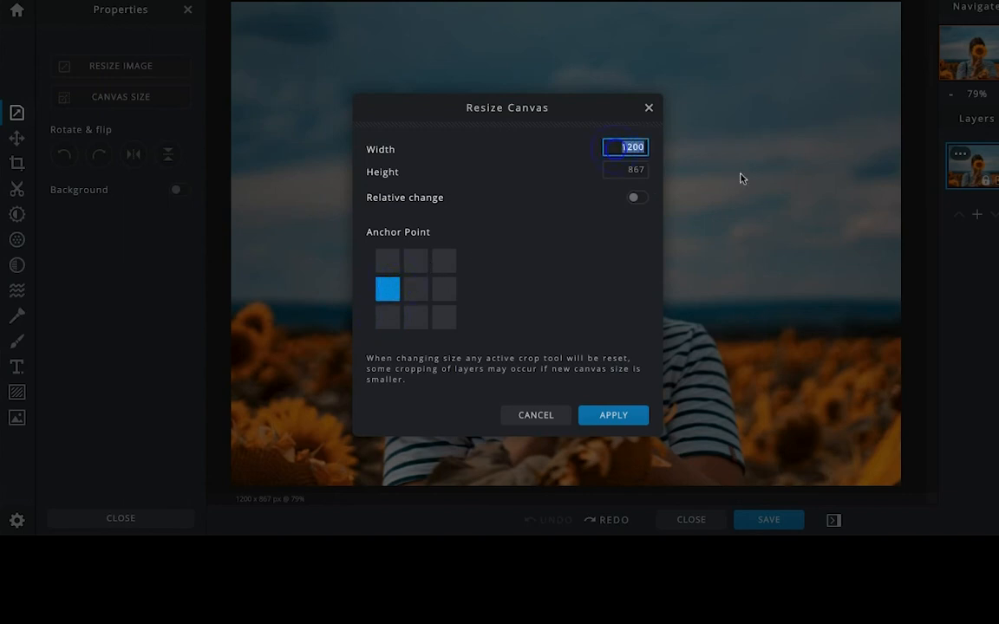
text(800)
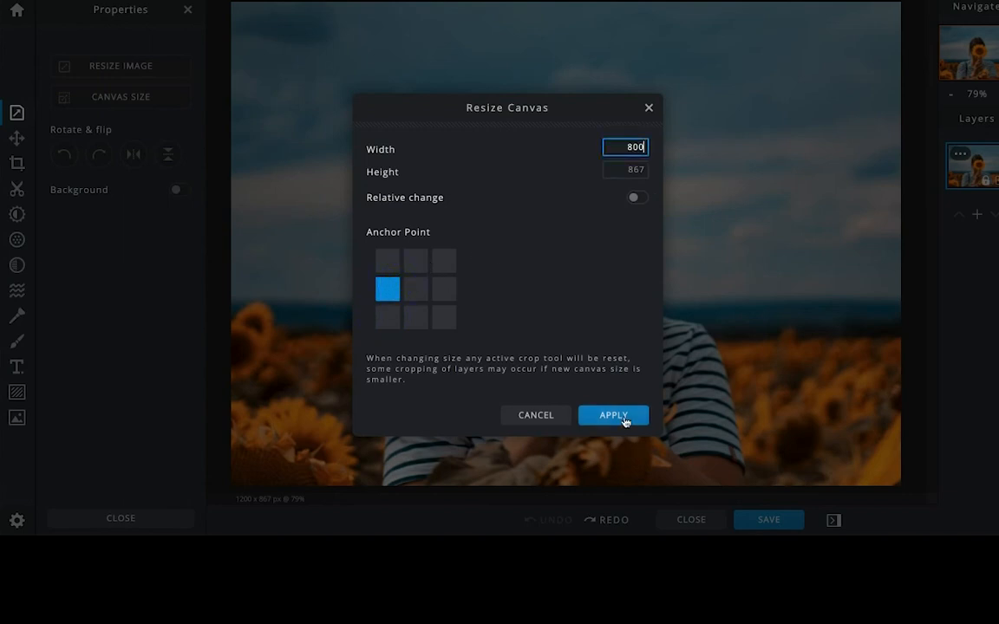
click(613, 415)
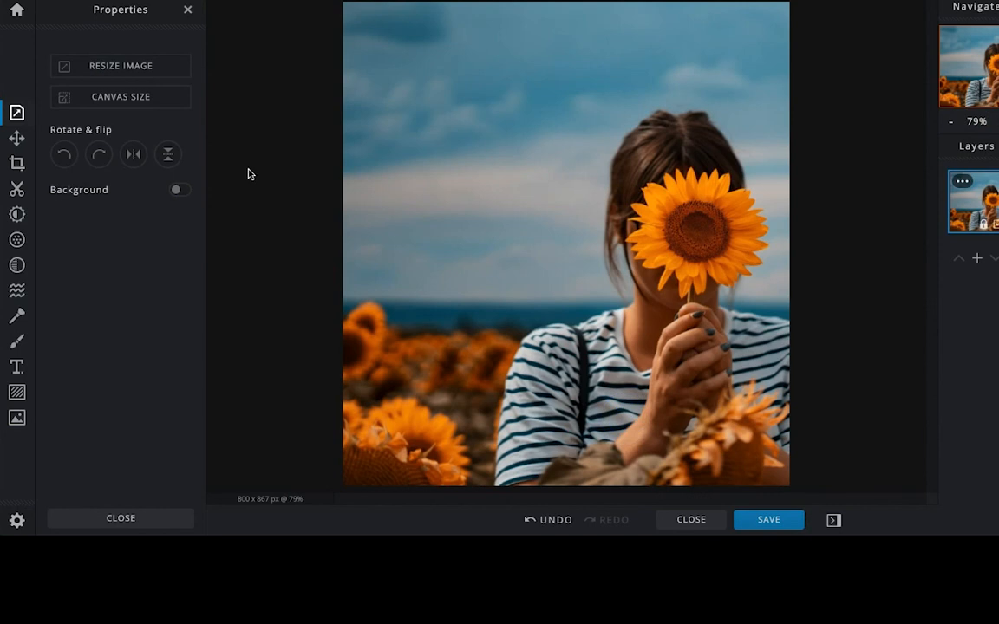
click(551, 520)
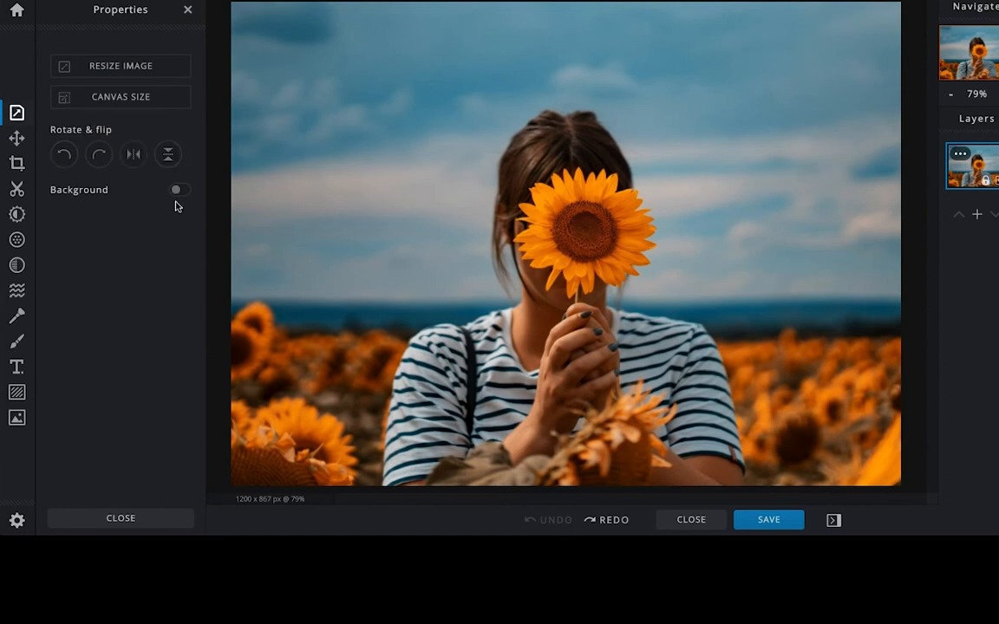
- Turn on the image background to show its colour choices, and turn it back off
click(178, 190)
click(179, 190)
click(100, 191)
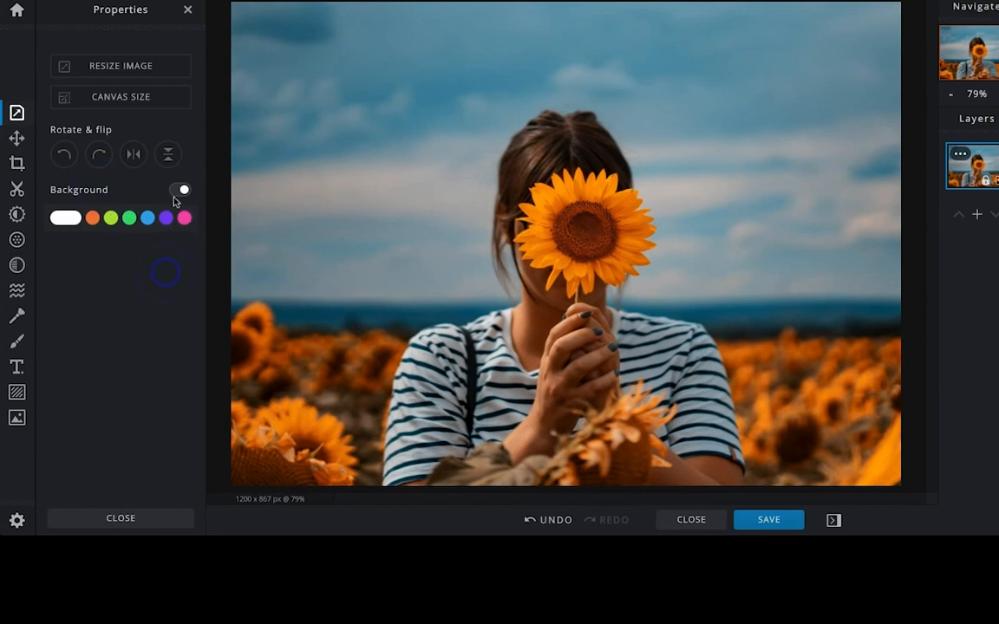
click(177, 190)
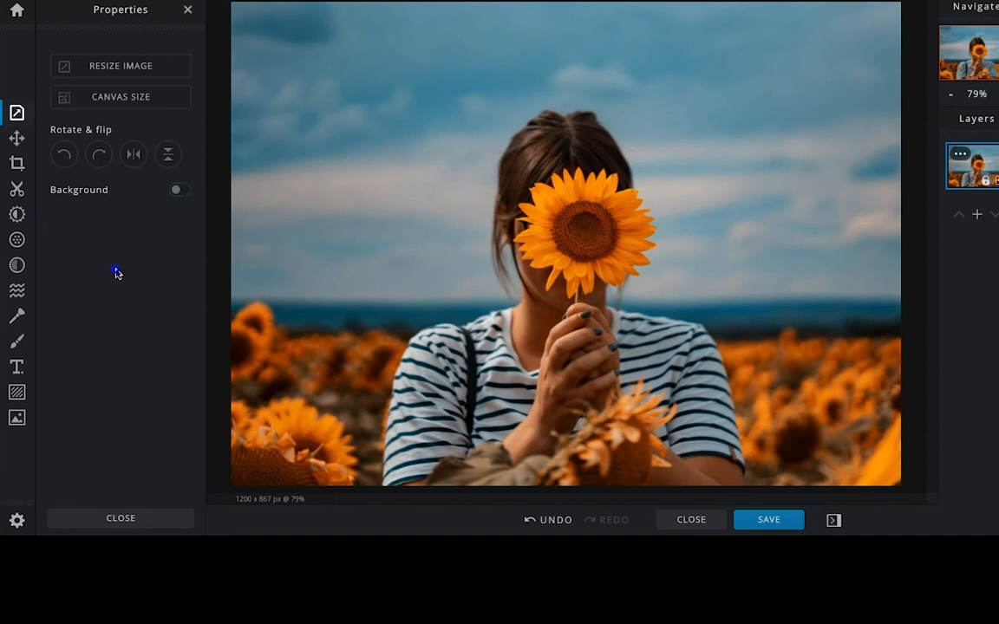
- Unlock the photo layer so that it can be transformed
click(18, 139)
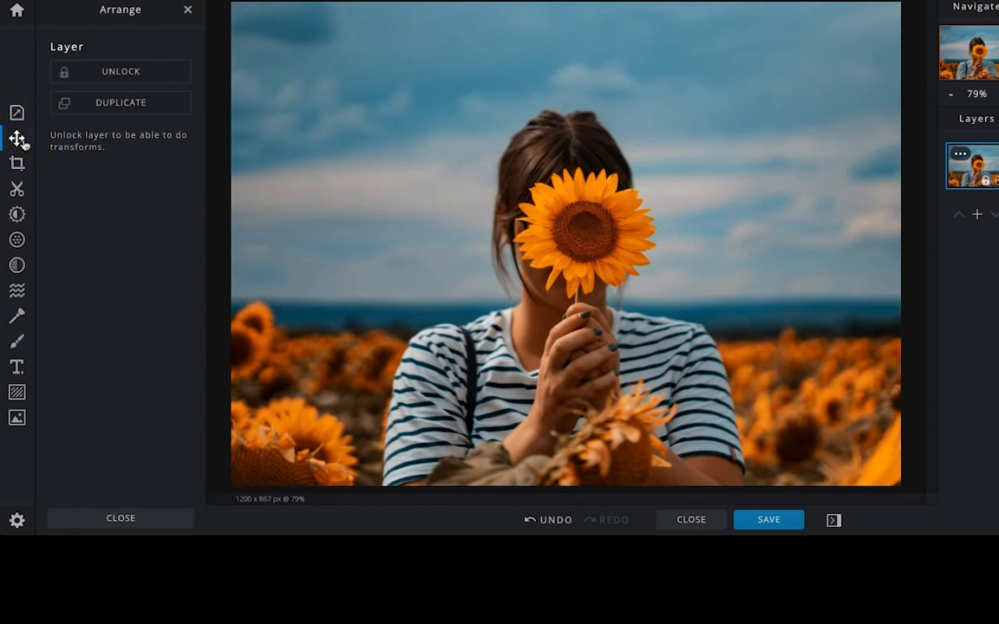
click(135, 78)
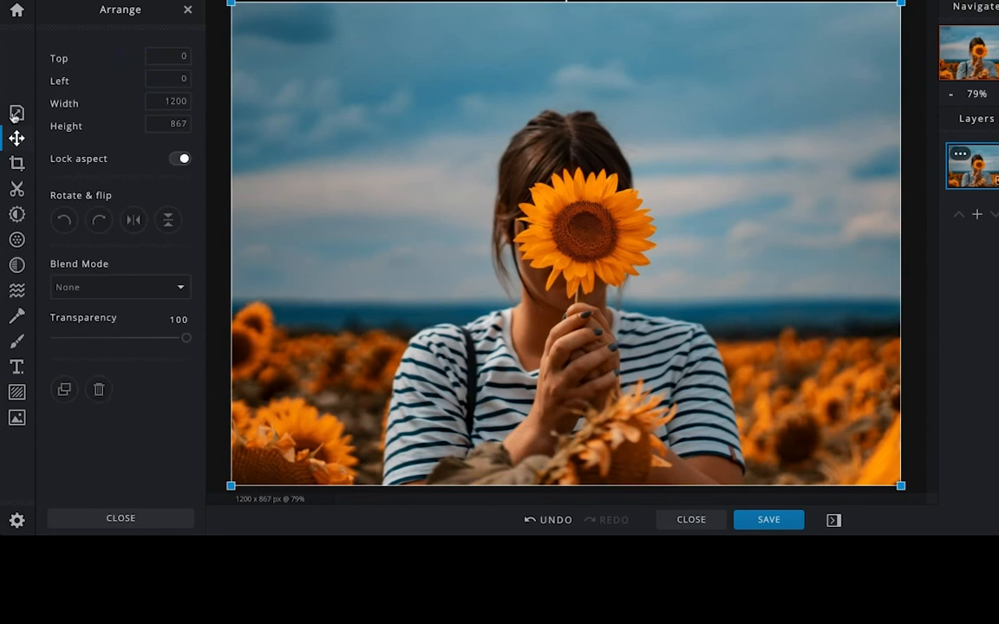
- Examine the blend modes available for the unlocked photo layer without choosing another one
click(172, 286)
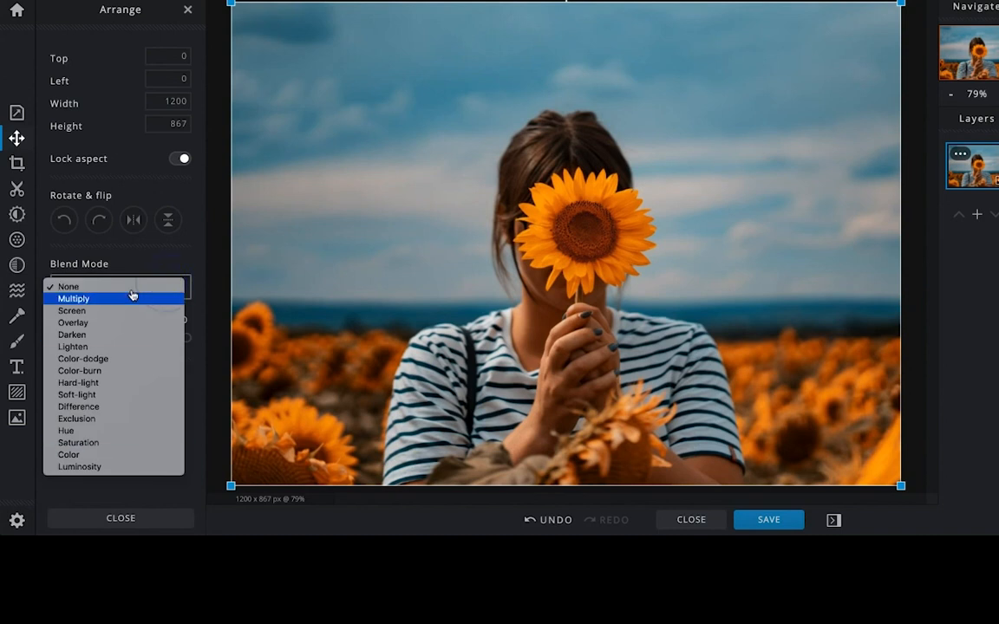
click(170, 252)
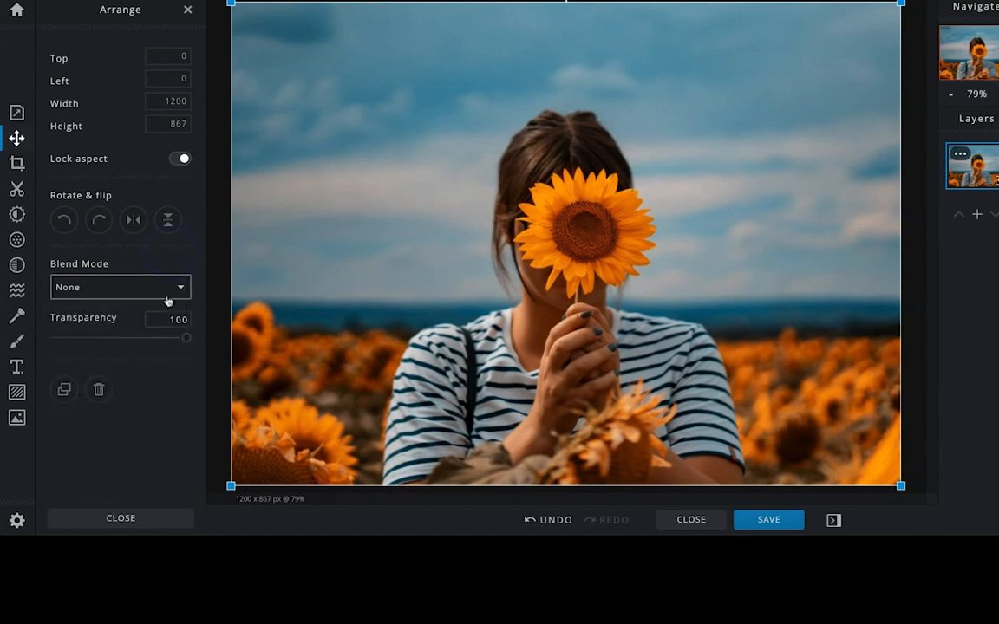
click(168, 290)
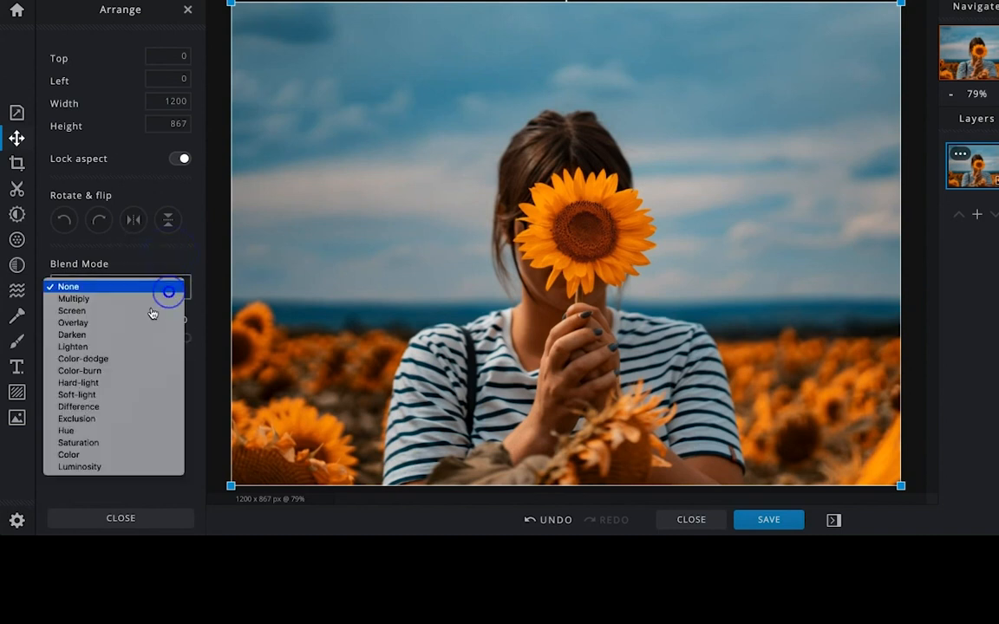
click(165, 252)
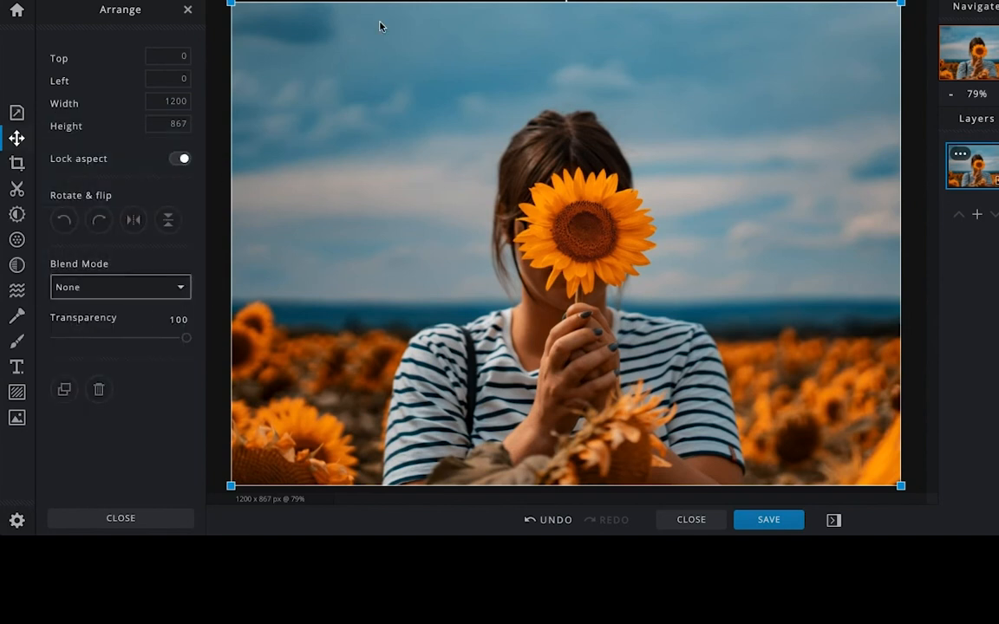
click(195, 268)
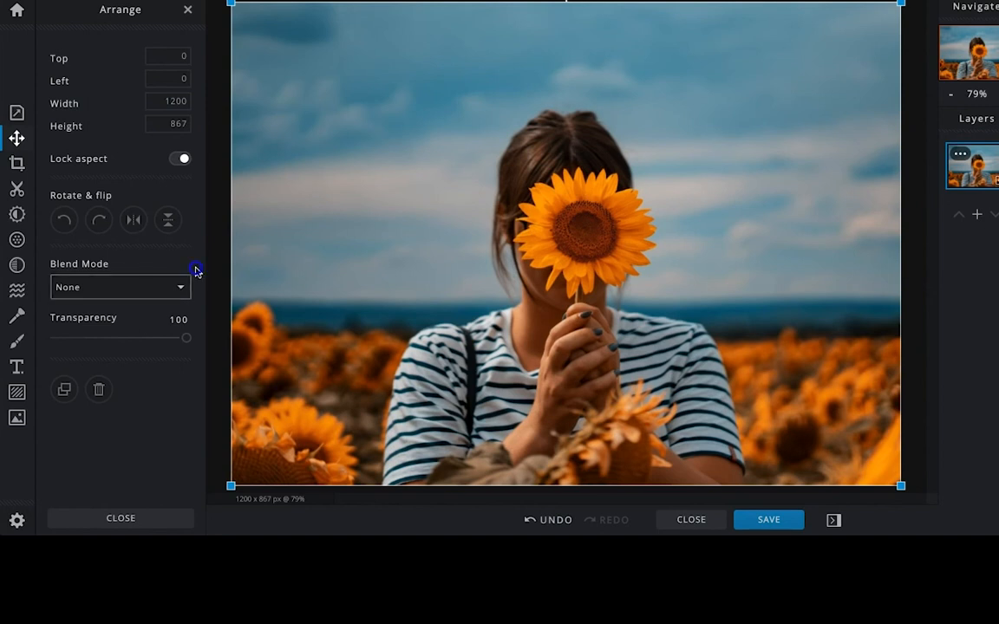
- Crop both sides of the photo to about 624 × 867 px around the woman, and check the save options without downloading
click(16, 164)
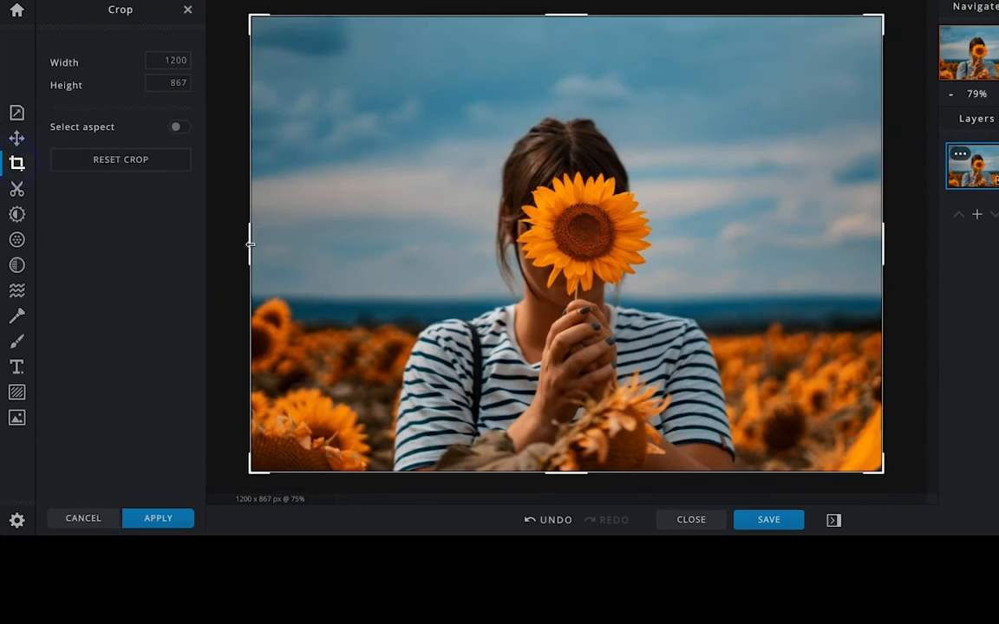
drag(250, 245, 398, 246)
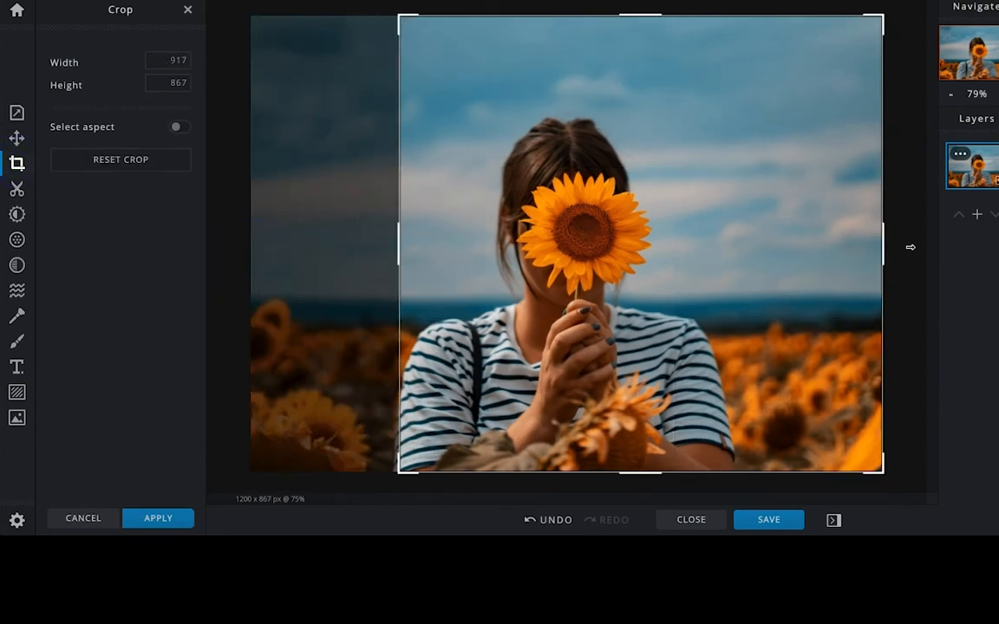
drag(886, 247, 729, 252)
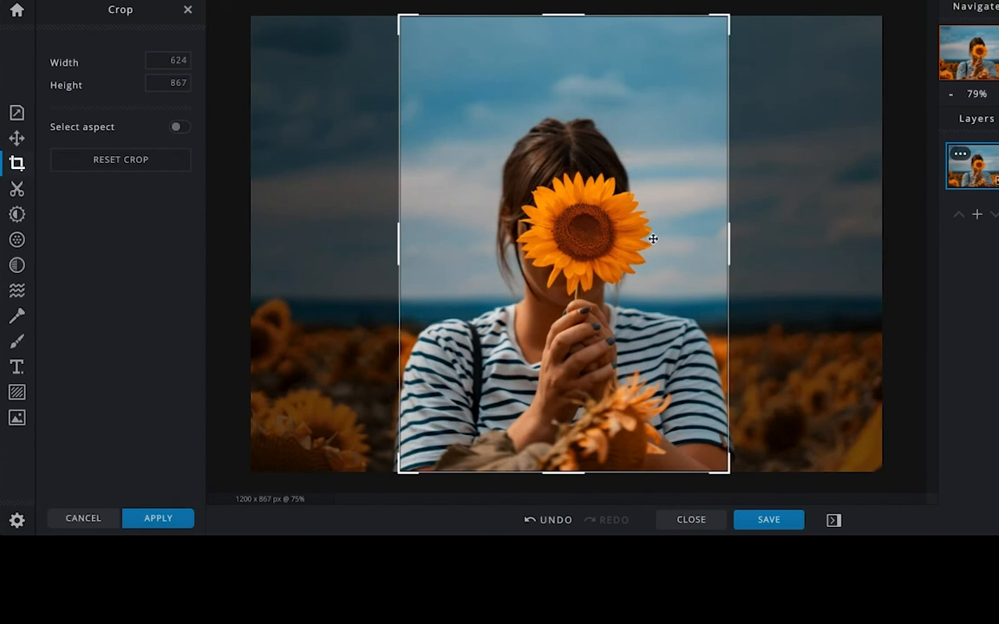
click(746, 520)
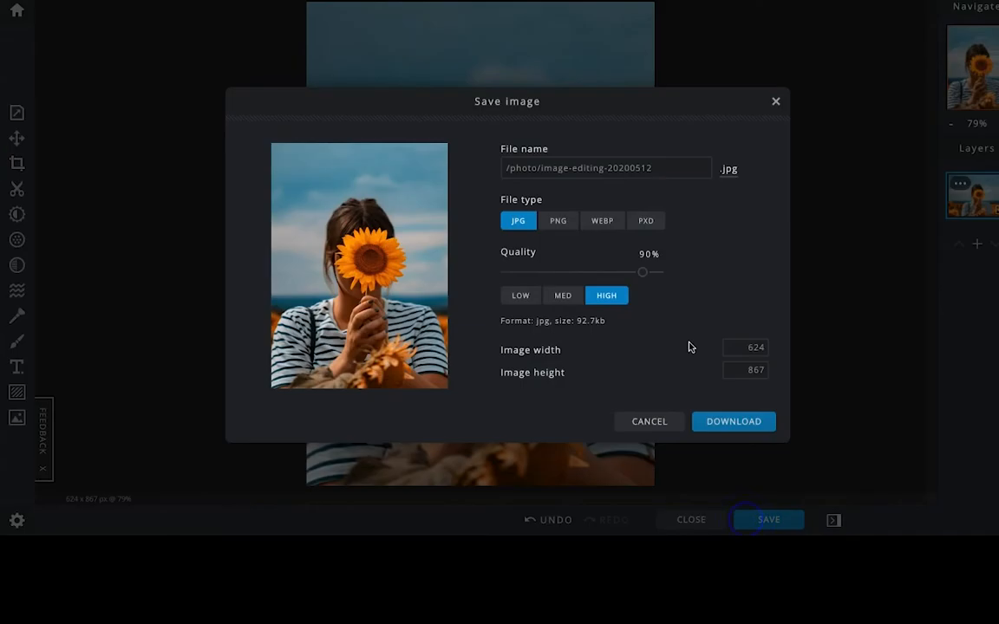
click(674, 421)
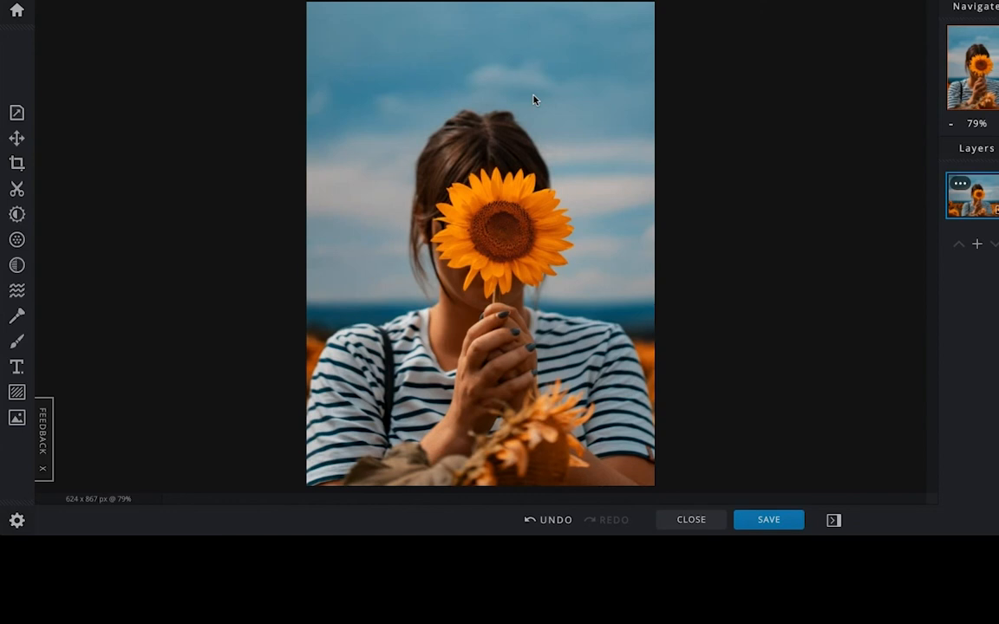
- Keep only a small rectangle of sky with the Cutout shape tool, and undo that cutout
click(17, 190)
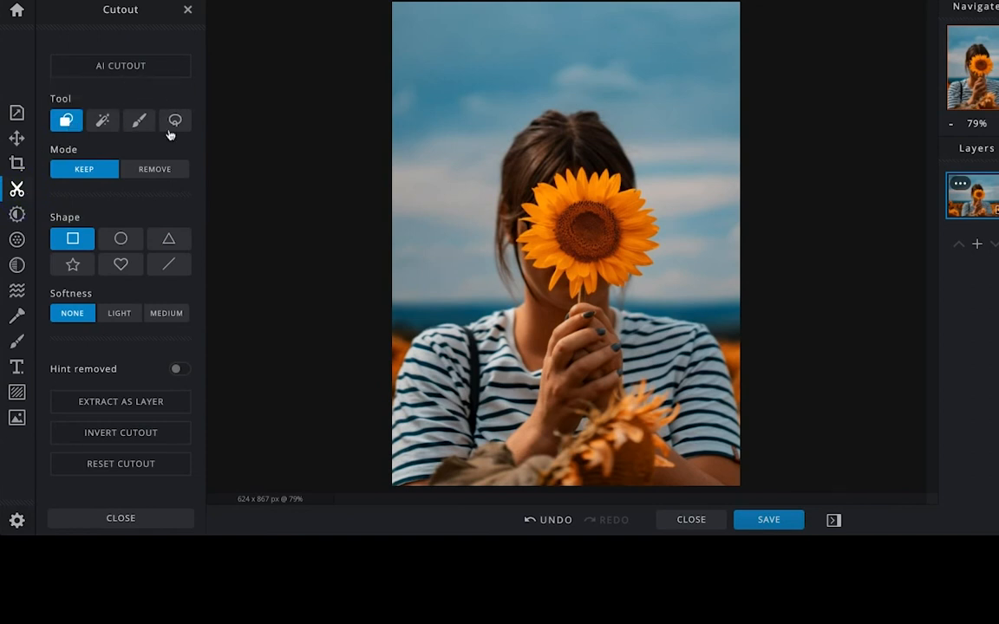
drag(405, 24, 485, 88)
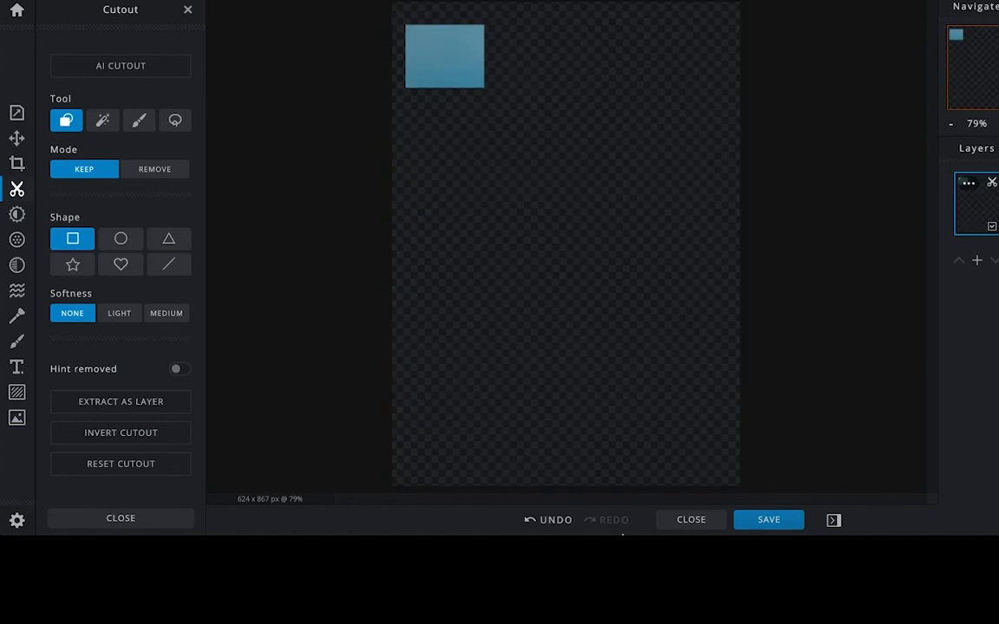
click(528, 519)
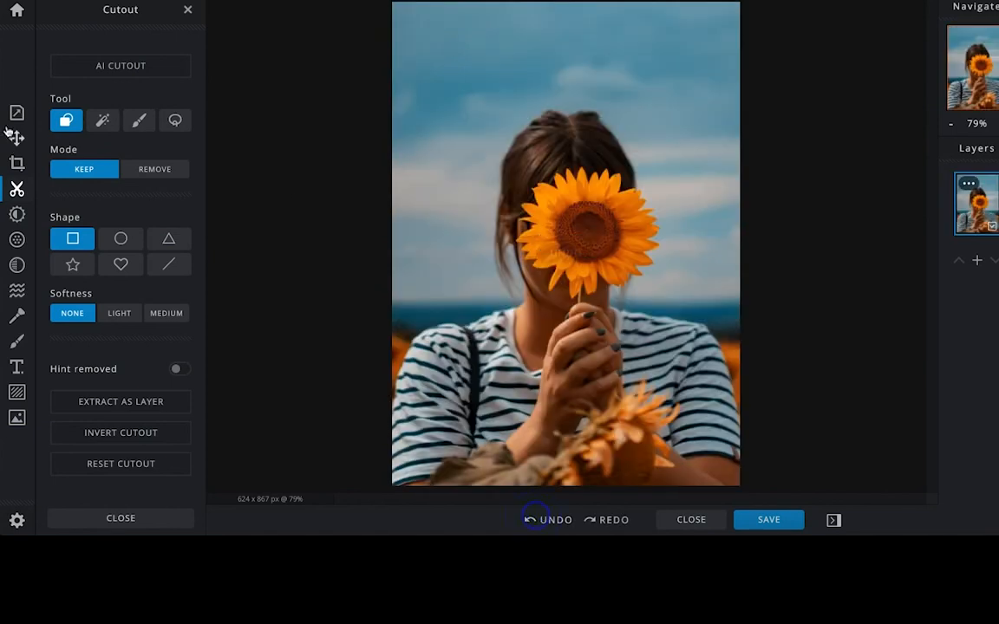
- Remove areas of the sky around the woman's head with the Cutout magic wand in Remove mode at tolerance 32
click(103, 121)
click(154, 169)
click(433, 97)
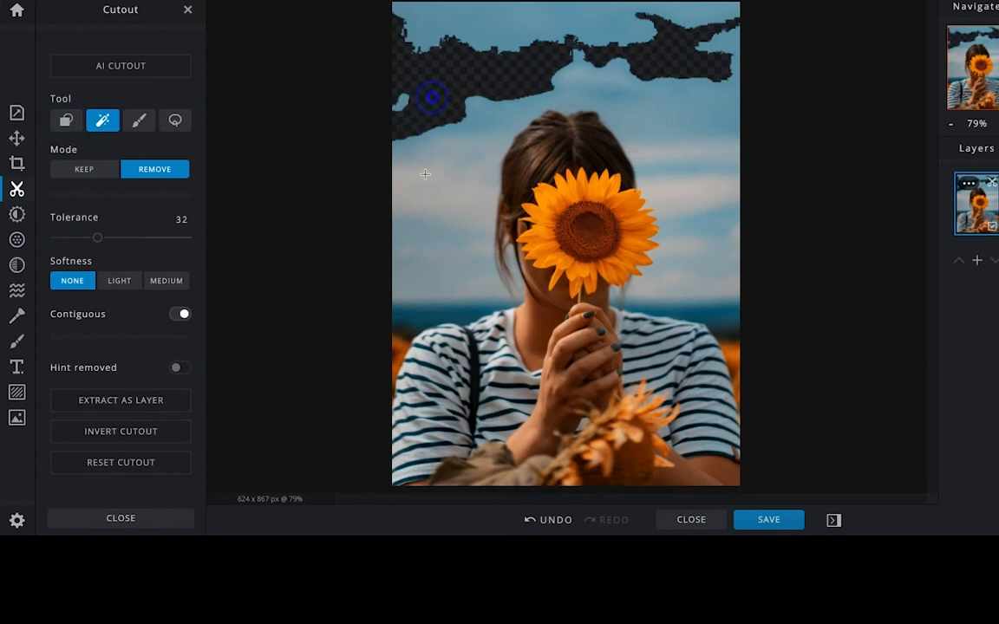
click(424, 175)
click(535, 100)
click(690, 157)
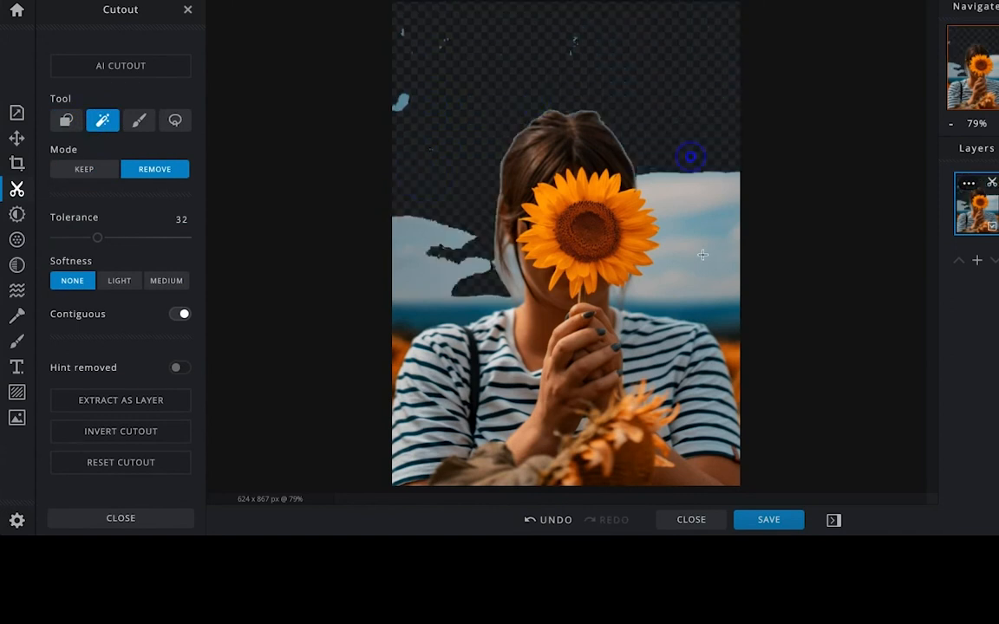
click(705, 221)
- Remove the upper patch of cloud beside the sunflower with the Cutout lasso in Remove mode
click(138, 121)
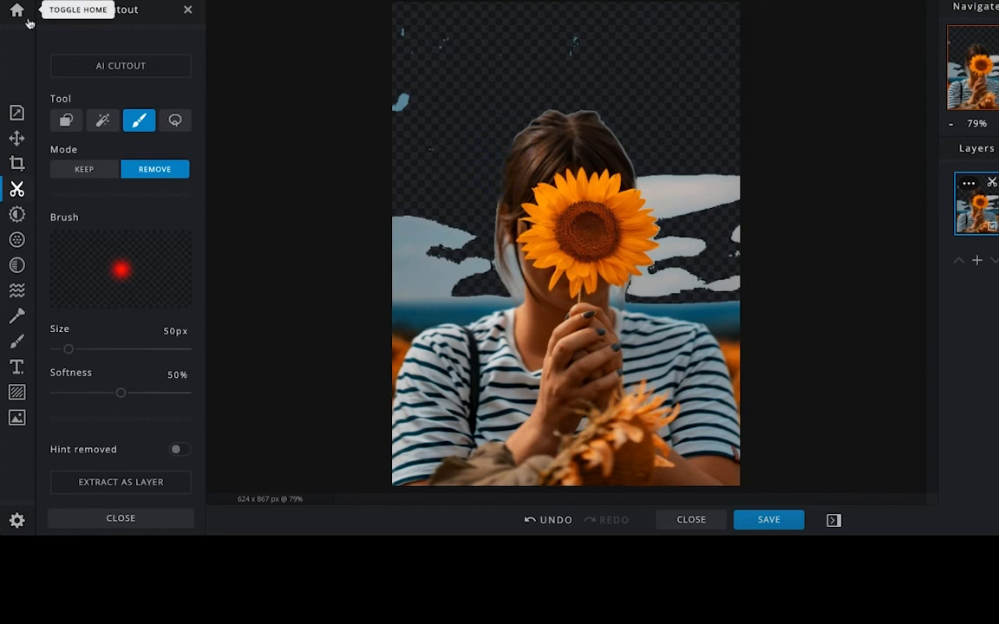
click(175, 121)
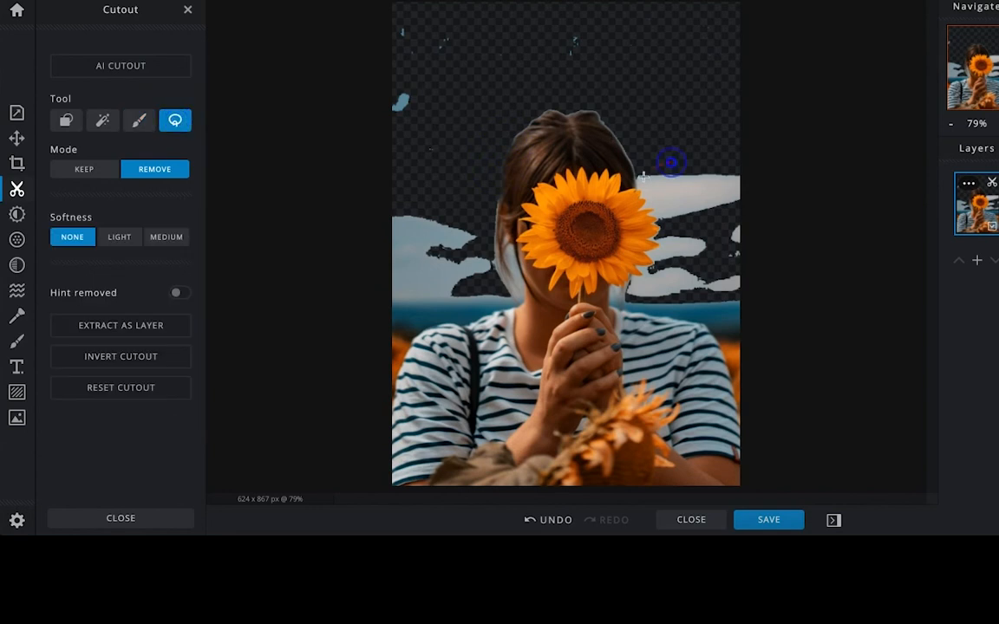
mouse_move(756, 203)
mouse_down()
mouse_move(757, 171)
mouse_move(680, 151)
mouse_up()
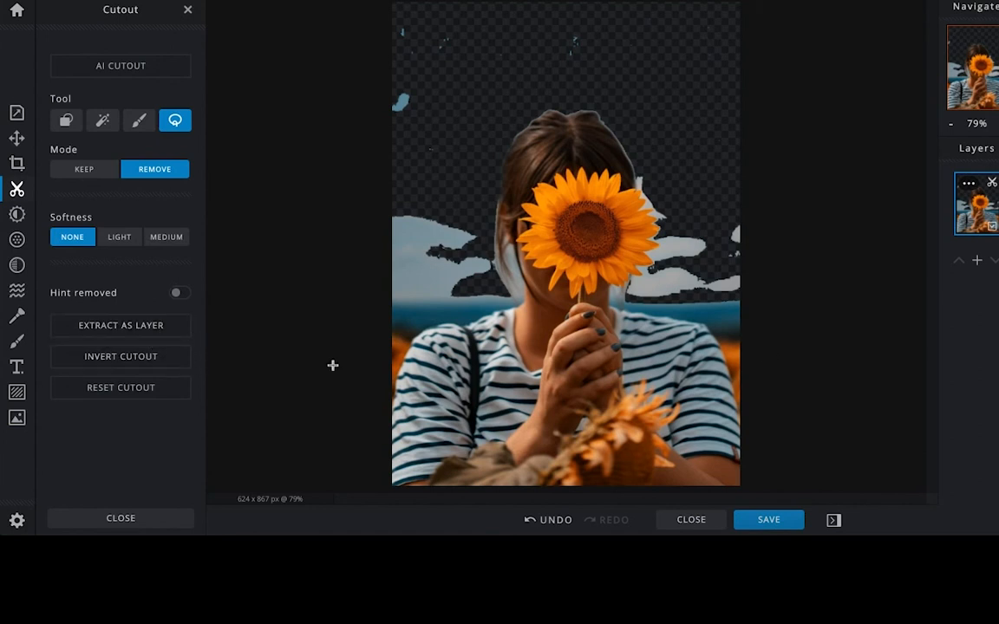
- Try extracting the cutout as a layer and inverting it, and reset the cutout to restore the whole photo
click(167, 330)
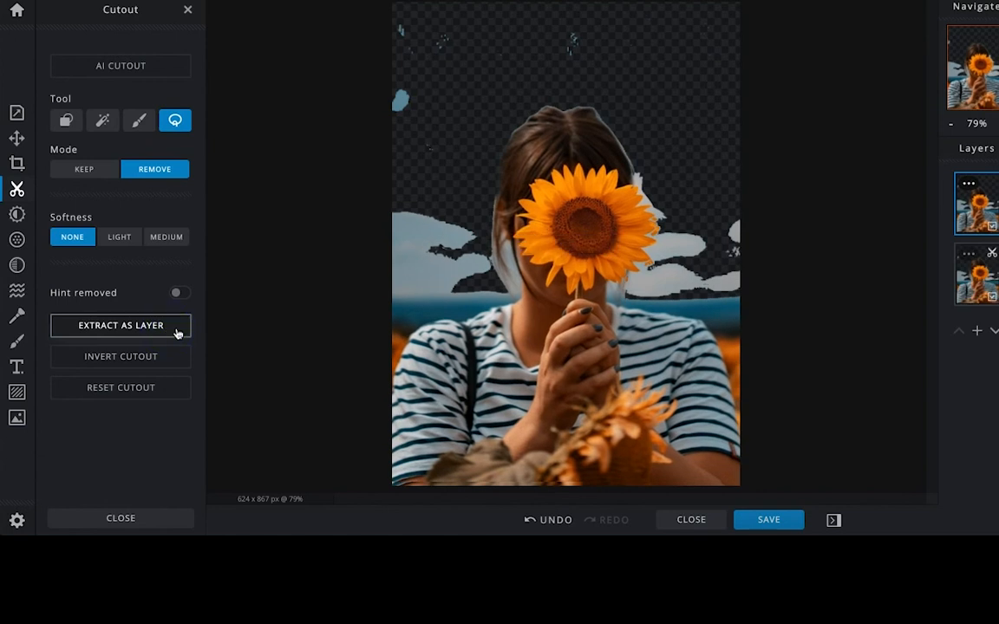
click(555, 519)
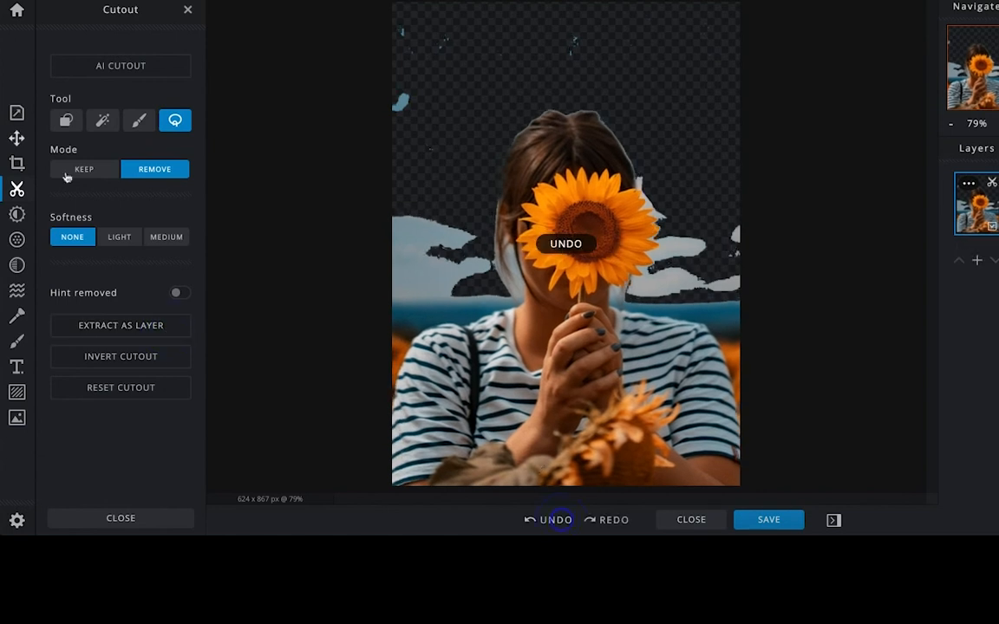
click(163, 356)
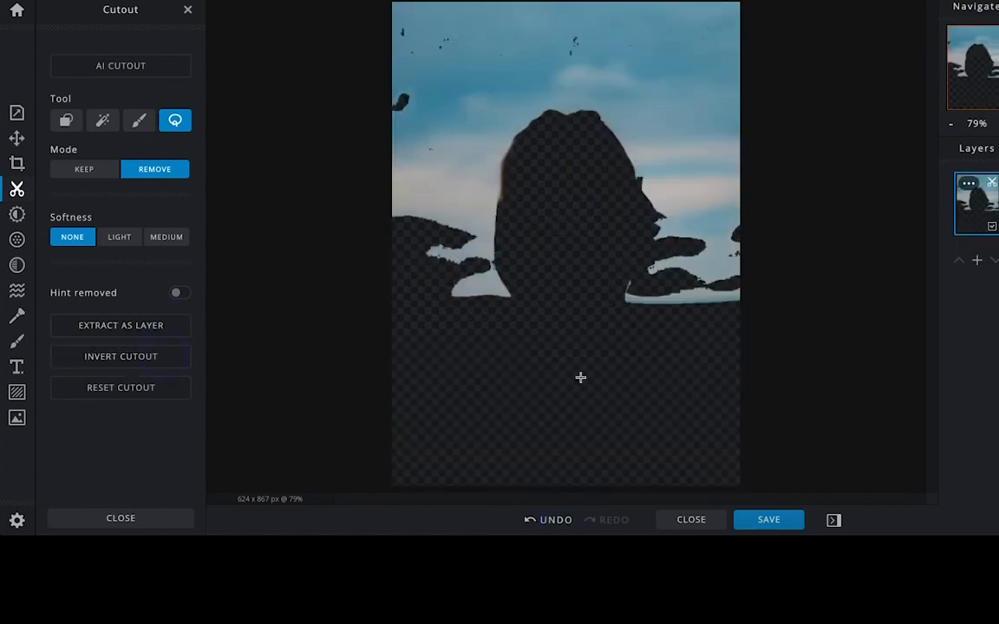
click(98, 389)
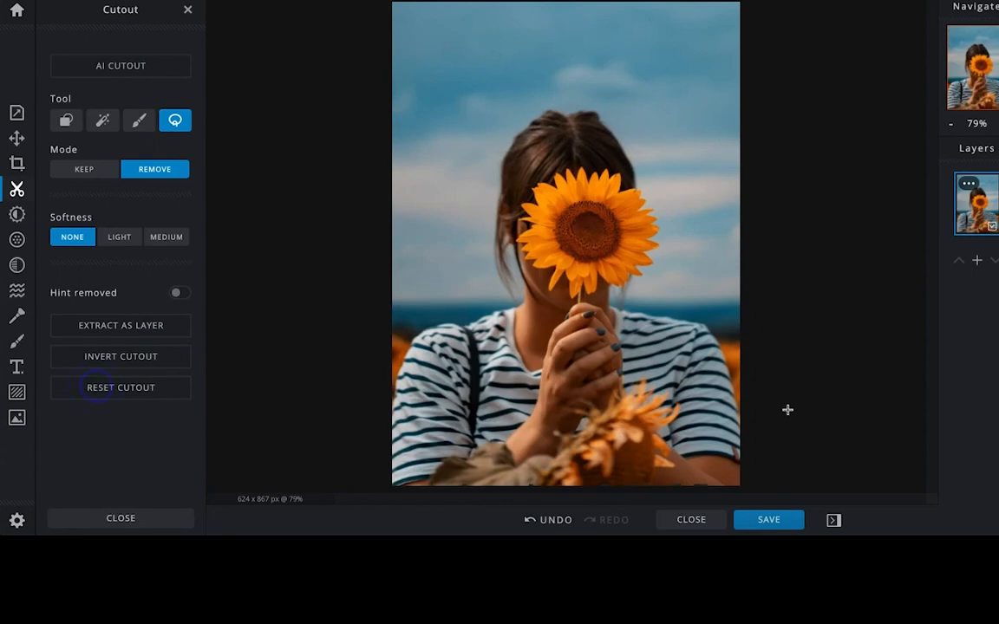
- Slightly raise the photo's saturation and temperature in the colour adjustments, and look over the light adjustments
click(18, 214)
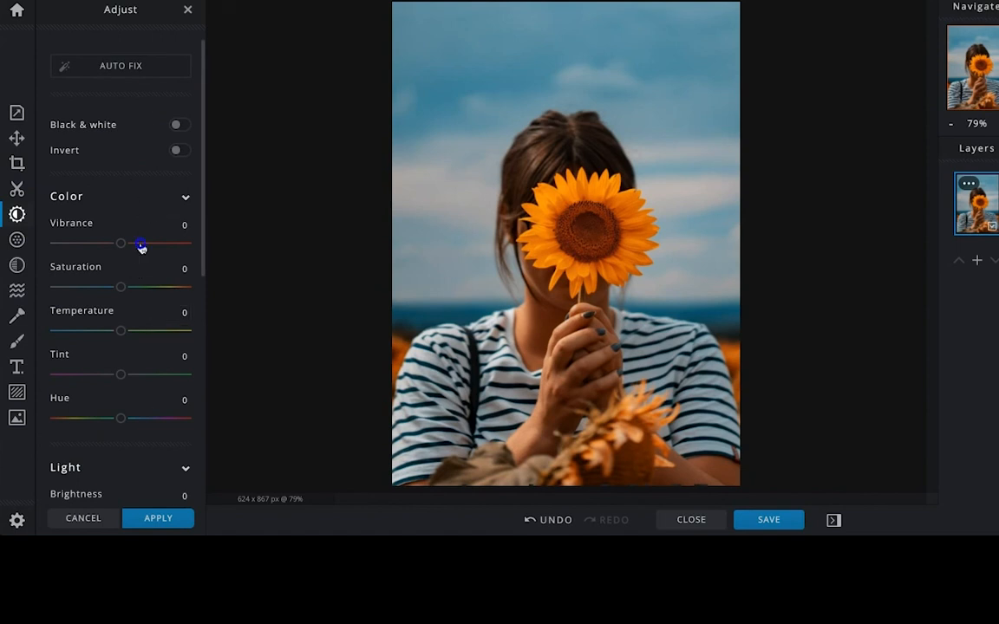
drag(127, 285, 132, 287)
drag(122, 331, 125, 336)
scroll(126, 416, down, 5)
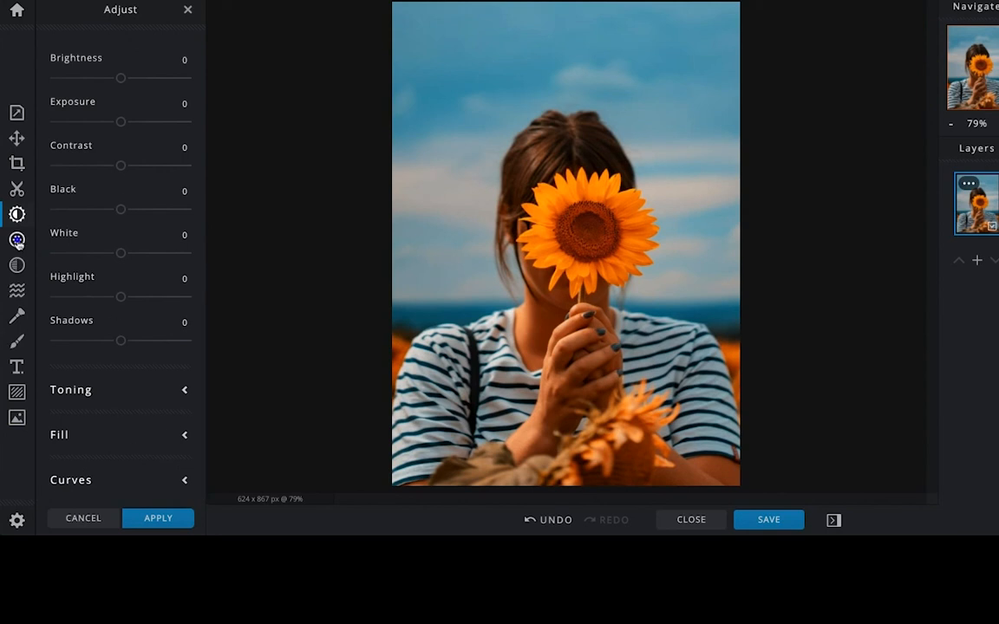
- Try the Posterize filter at 4 and the Pixelate filter at 4, and set both back to 0
click(17, 240)
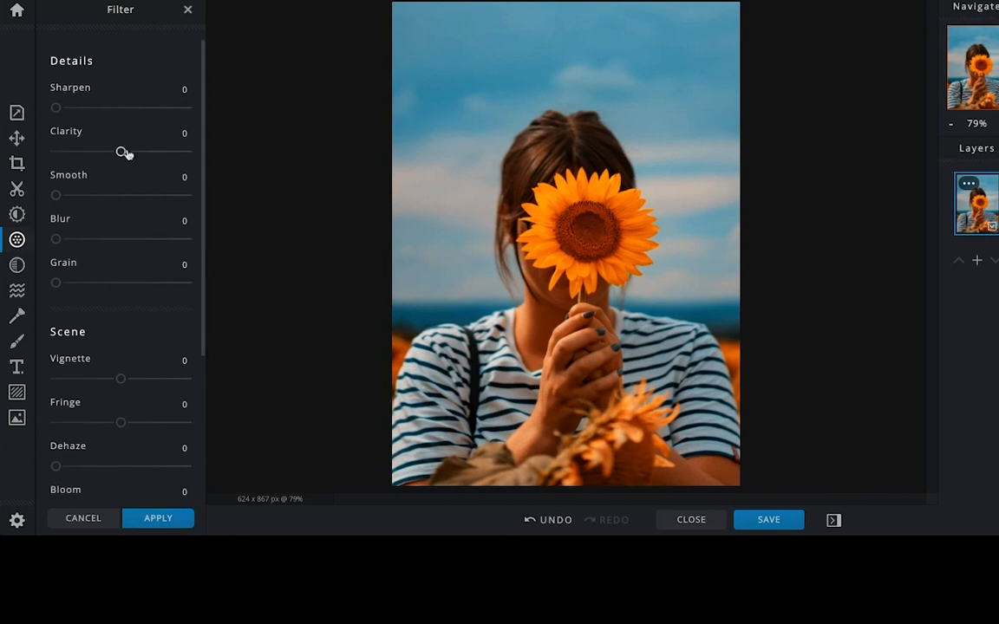
scroll(117, 230, down, 3)
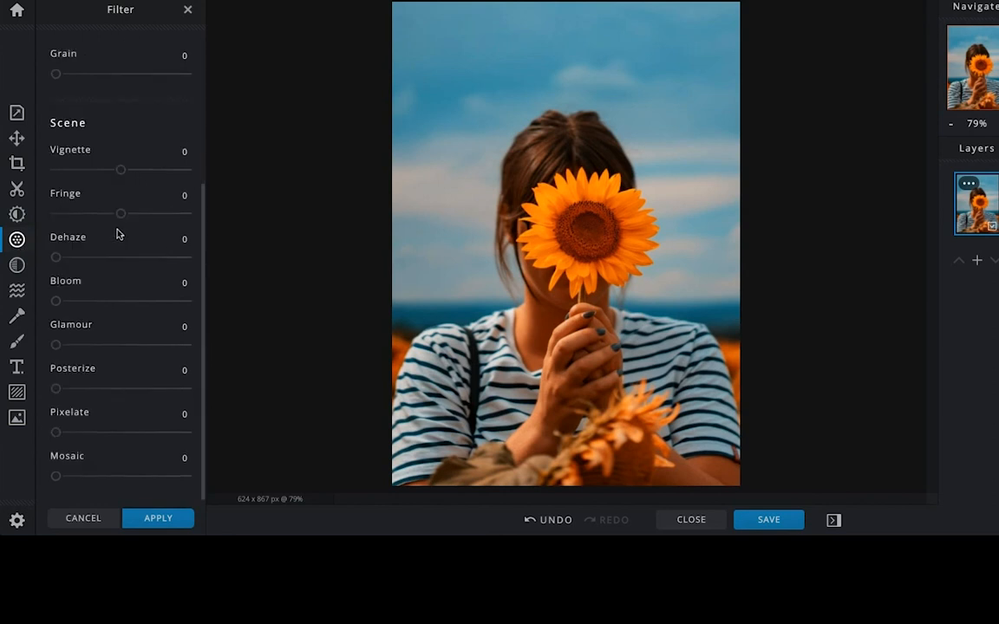
scroll(117, 231, up, 3)
scroll(117, 230, down, 3)
mouse_move(64, 392)
mouse_down()
mouse_move(101, 390)
mouse_move(71, 394)
mouse_up()
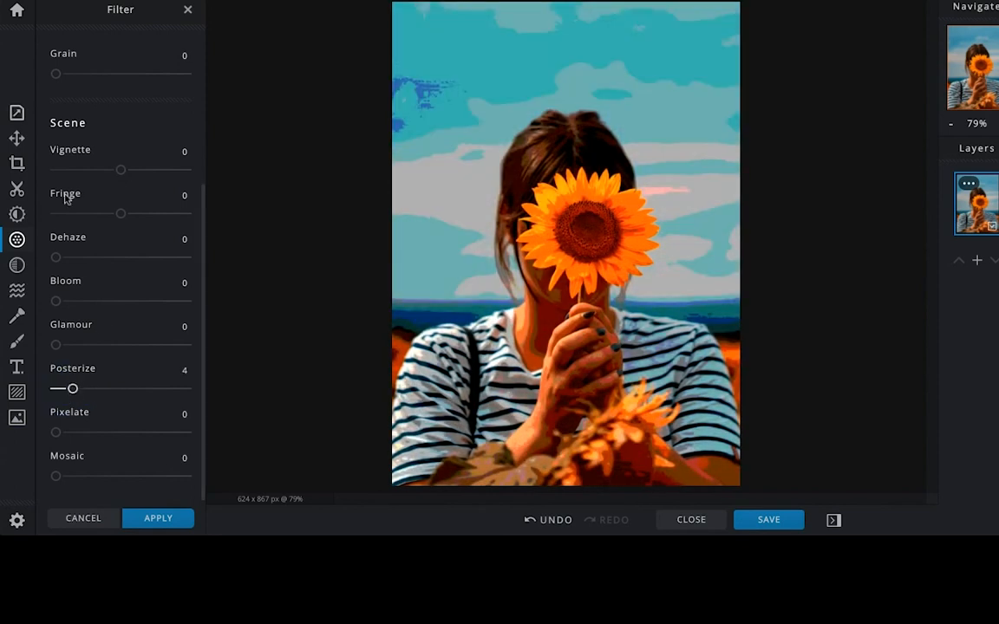
mouse_move(67, 435)
mouse_down()
mouse_move(102, 441)
mouse_move(59, 433)
mouse_up()
drag(71, 393, 38, 392)
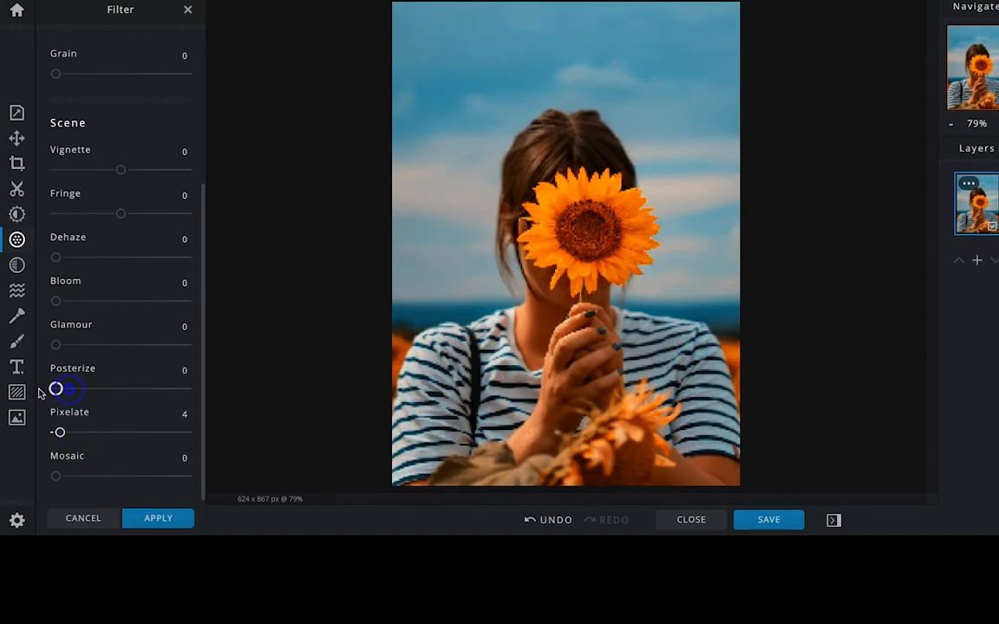
drag(59, 433, 50, 397)
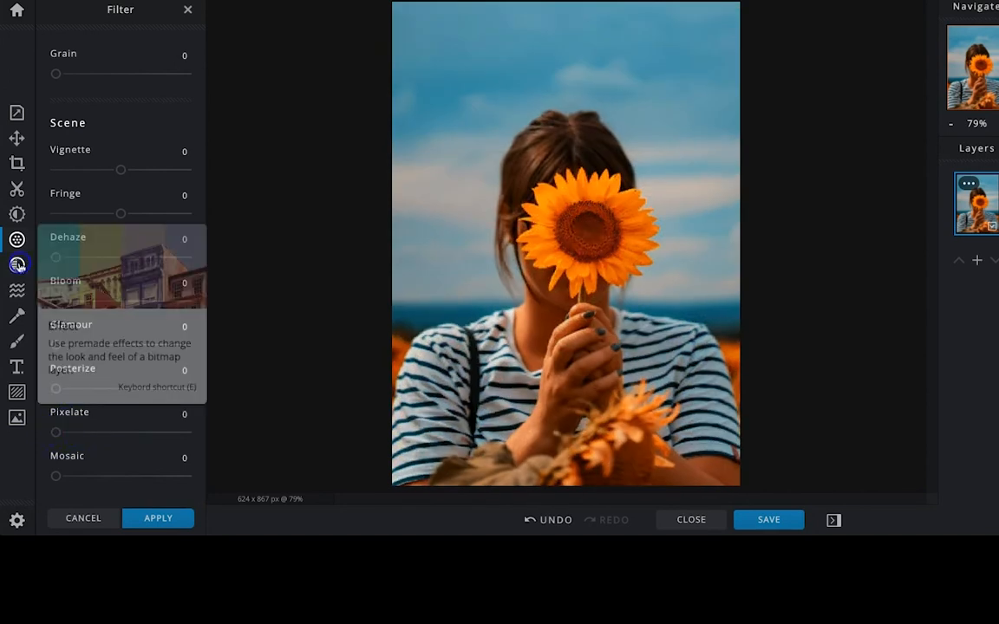
- Preview the Aladin, Alex, Amber, Jean and Josh effects from the Friends collection on the photo
click(18, 265)
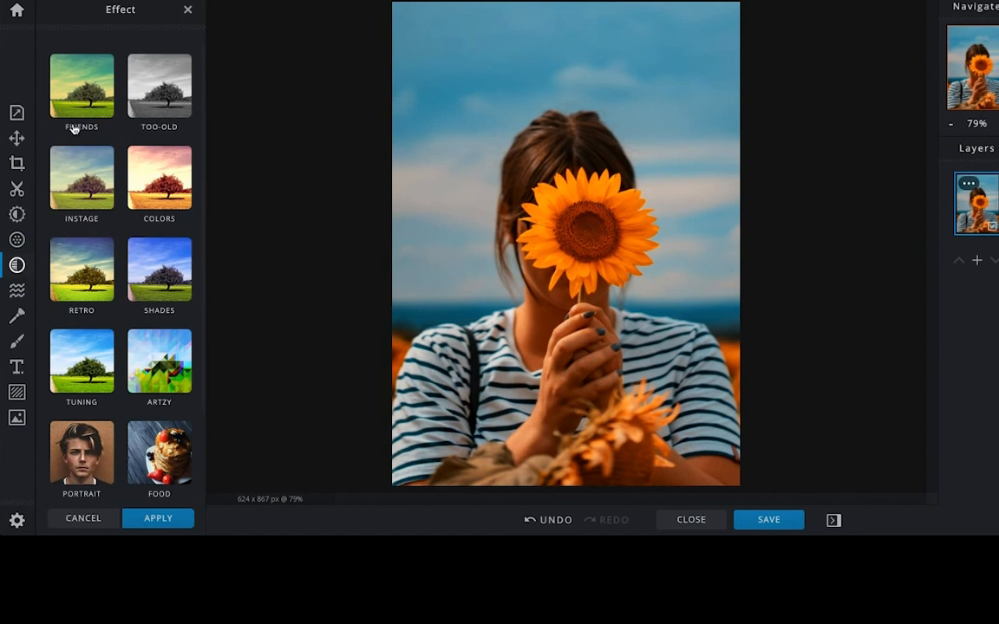
click(79, 106)
click(122, 156)
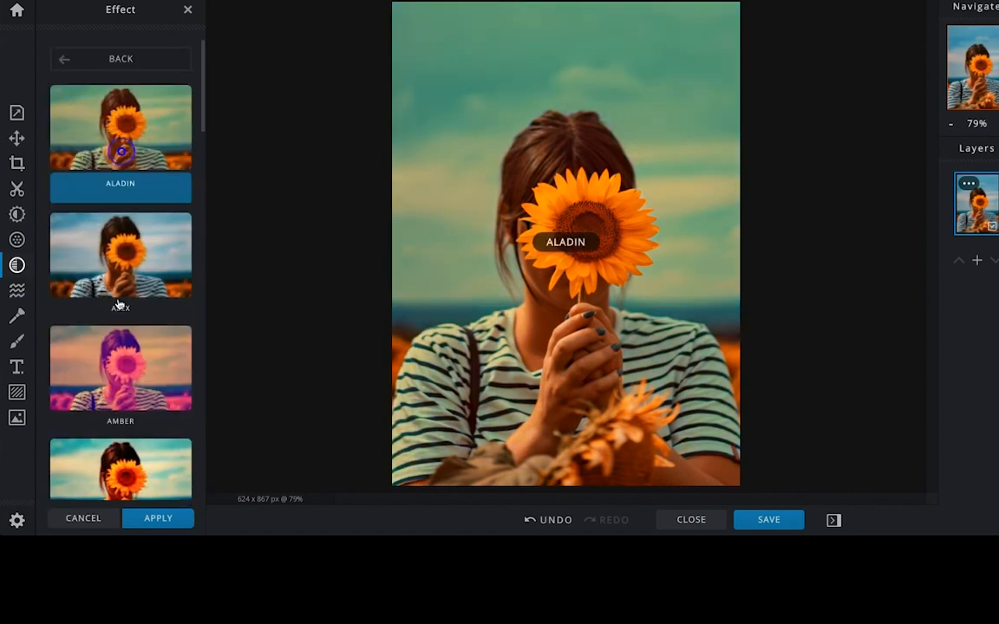
click(117, 286)
click(137, 392)
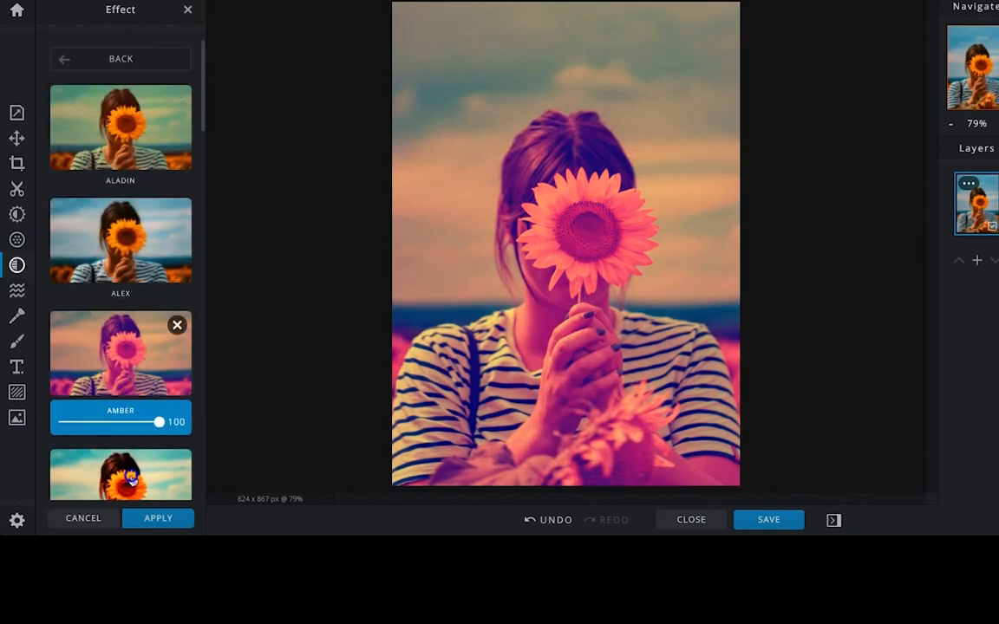
scroll(122, 365, down, 10)
click(121, 399)
click(115, 459)
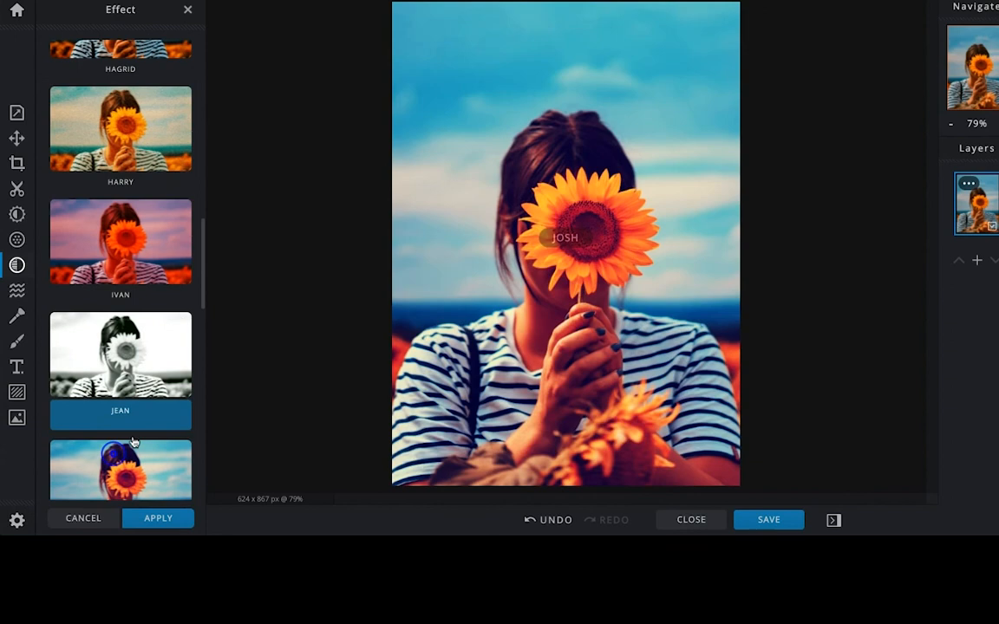
- Preview the Peter, Salomon and Sophia effects, and give the photo the green-toned effect listed directly after Sophia
scroll(121, 434, down, 5)
click(126, 462)
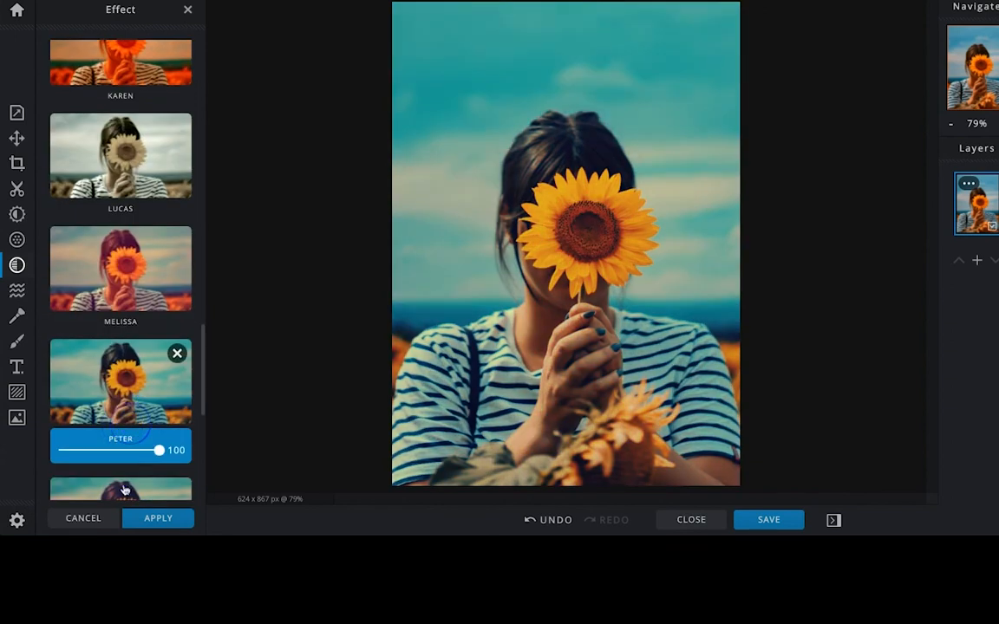
click(122, 488)
scroll(119, 416, down, 4)
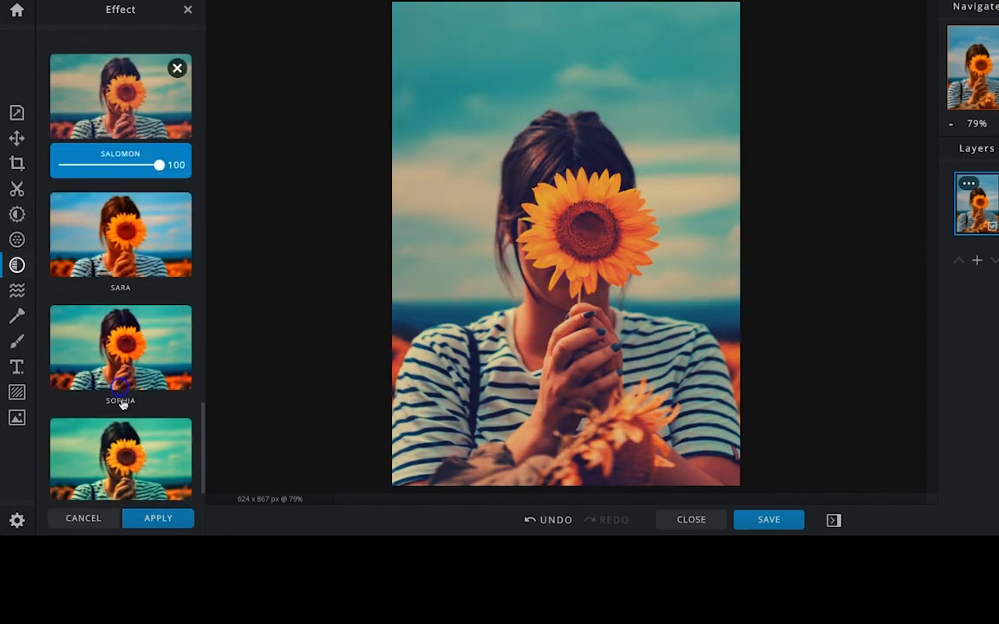
click(108, 351)
click(95, 442)
- Push the edges of the woman's hair and the shirt's neckline inward with Liquify at 50 px size and 50% strength
click(16, 290)
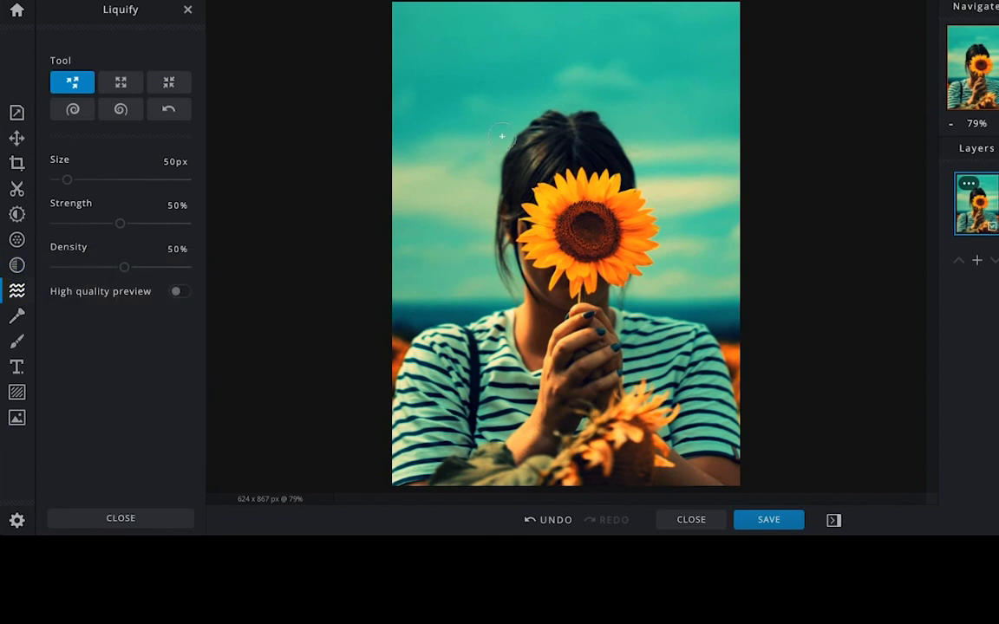
drag(502, 136, 520, 151)
drag(638, 146, 595, 159)
drag(653, 180, 627, 181)
drag(490, 234, 511, 235)
drag(490, 277, 509, 277)
drag(492, 322, 507, 321)
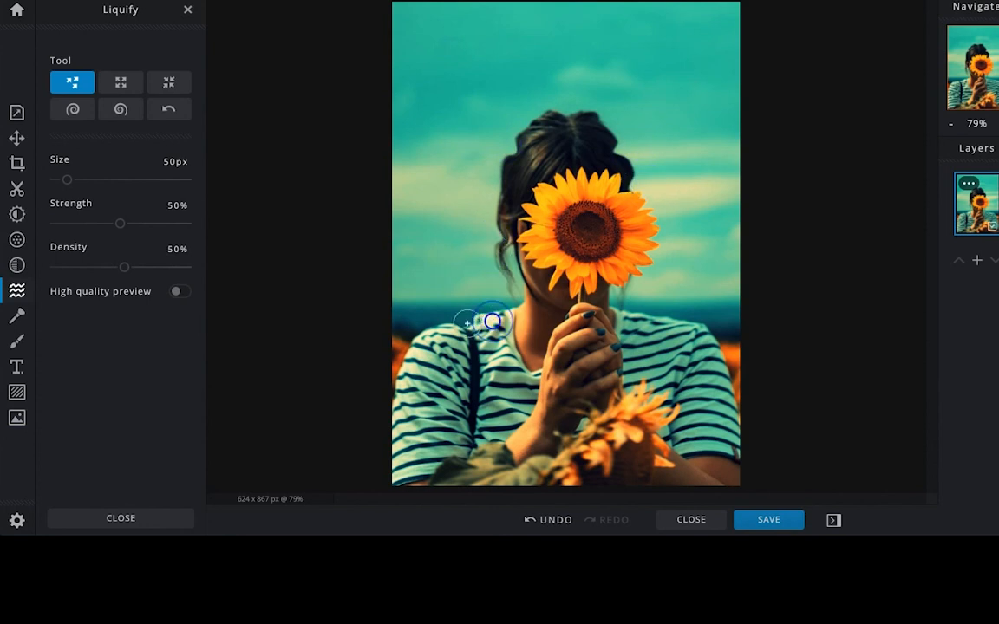
- Distort the shirt's shoulder and its front stripes with short Liquify push strokes at 50 px
drag(438, 319, 439, 336)
drag(515, 399, 498, 365)
mouse_move(461, 399)
mouse_down()
mouse_move(441, 368)
mouse_move(428, 398)
mouse_move(420, 369)
mouse_up()
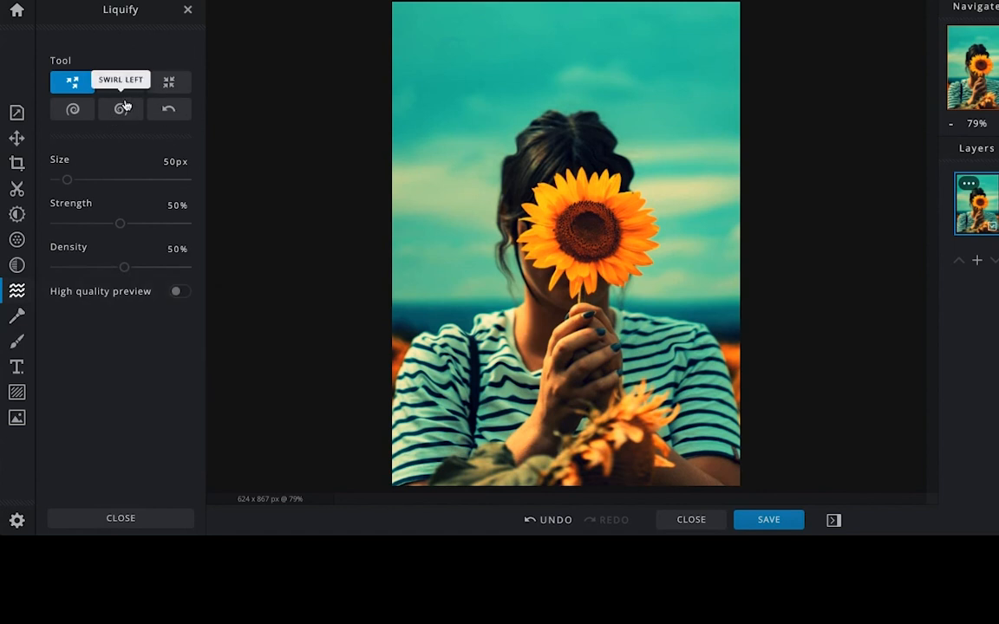
- Heal a spot on the shirt below the collar with the Patch method, and clone sky over that area with a 50 px brush
click(16, 317)
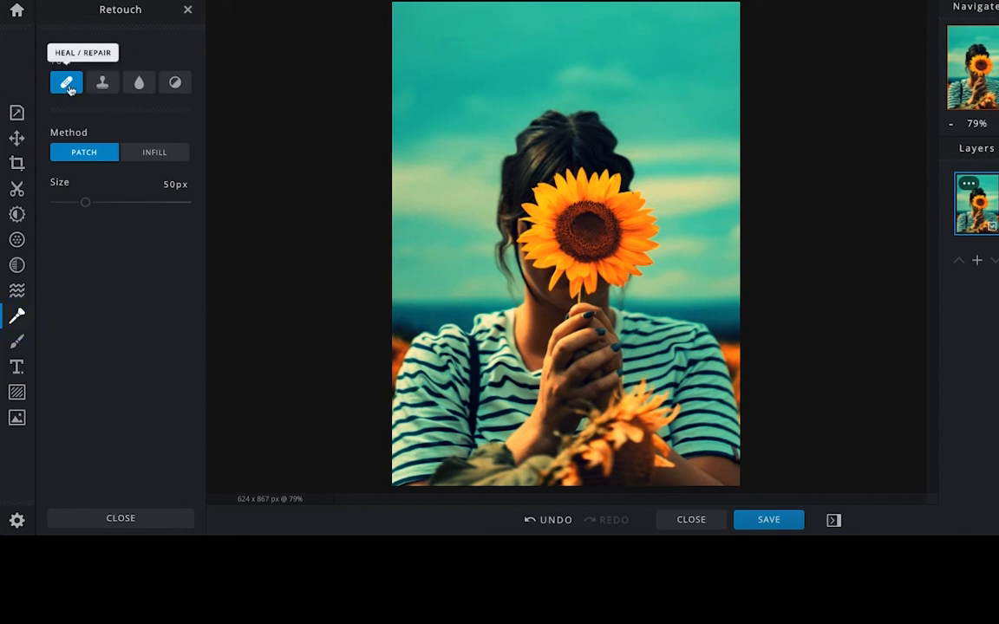
click(503, 363)
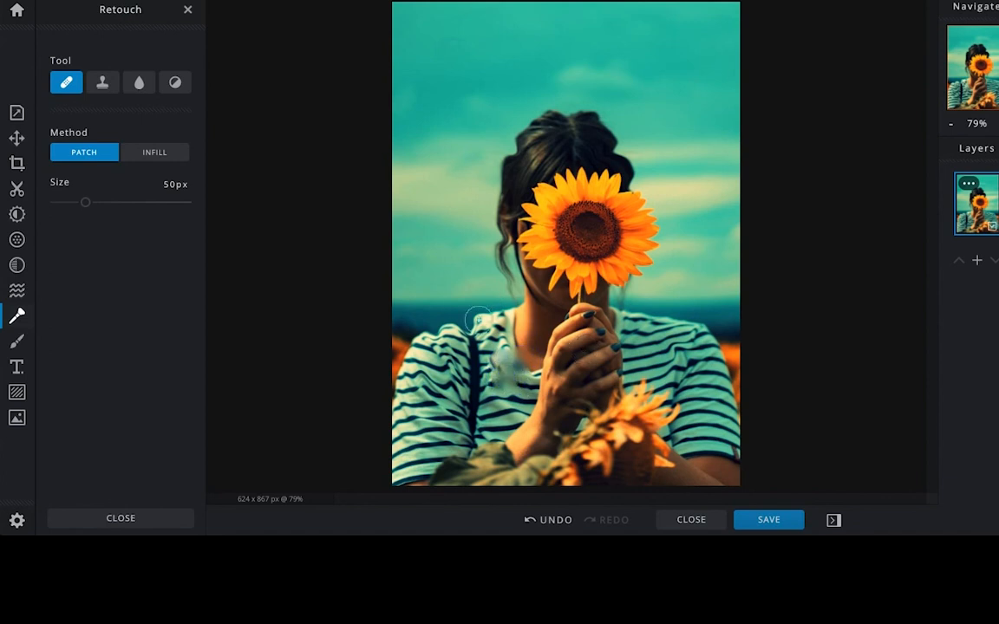
click(103, 82)
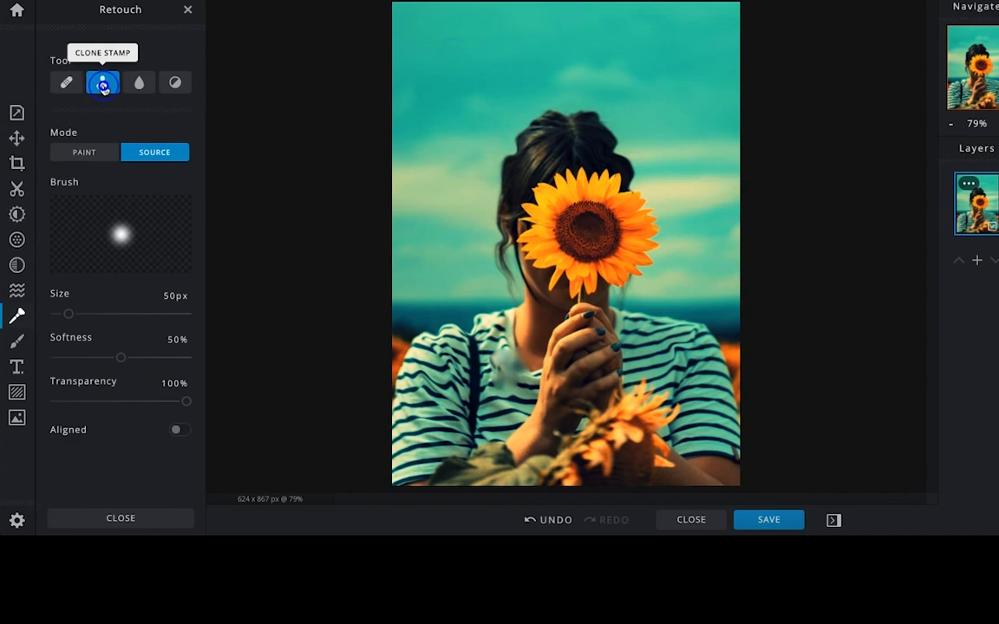
click(440, 279)
click(515, 335)
mouse_move(511, 355)
mouse_down()
mouse_move(527, 357)
mouse_move(486, 356)
mouse_up()
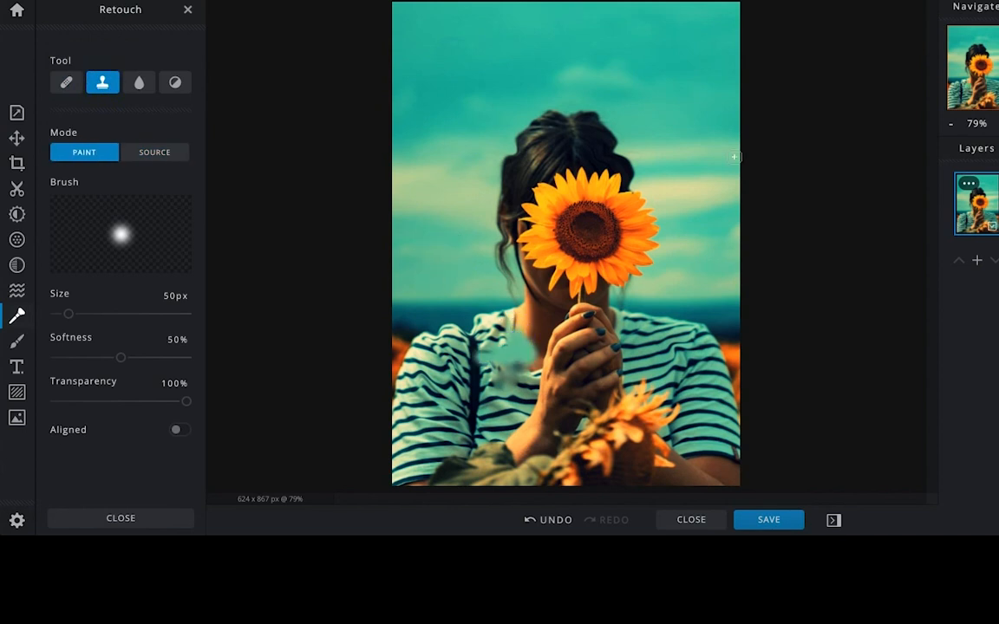
- Blur and sharpen the shirt's shoulder at 100 px and strength 40, and lighten the midtones around its neckline at 50 px before choosing Darken
click(138, 81)
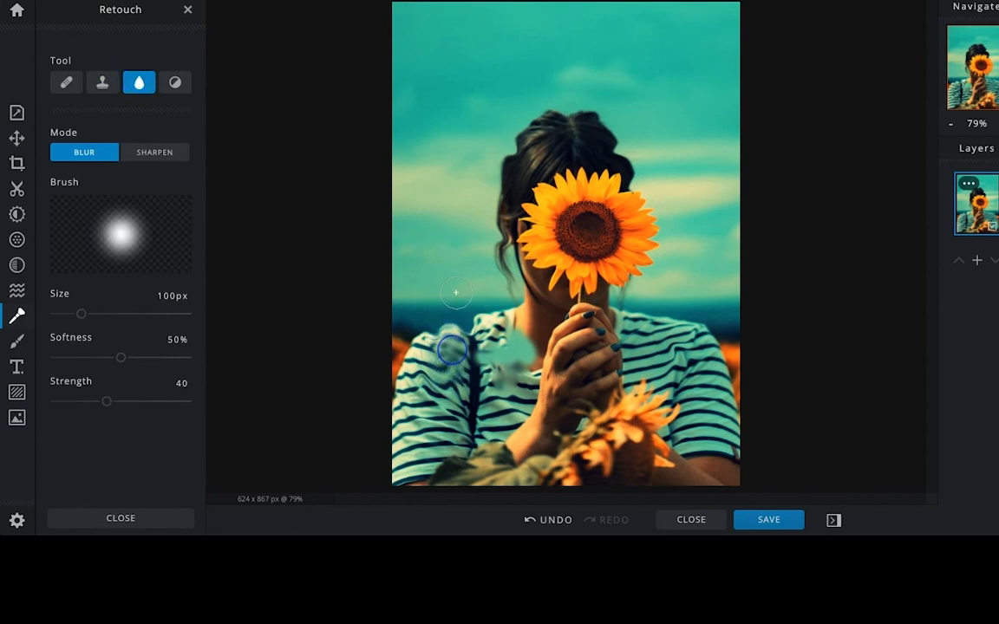
click(154, 154)
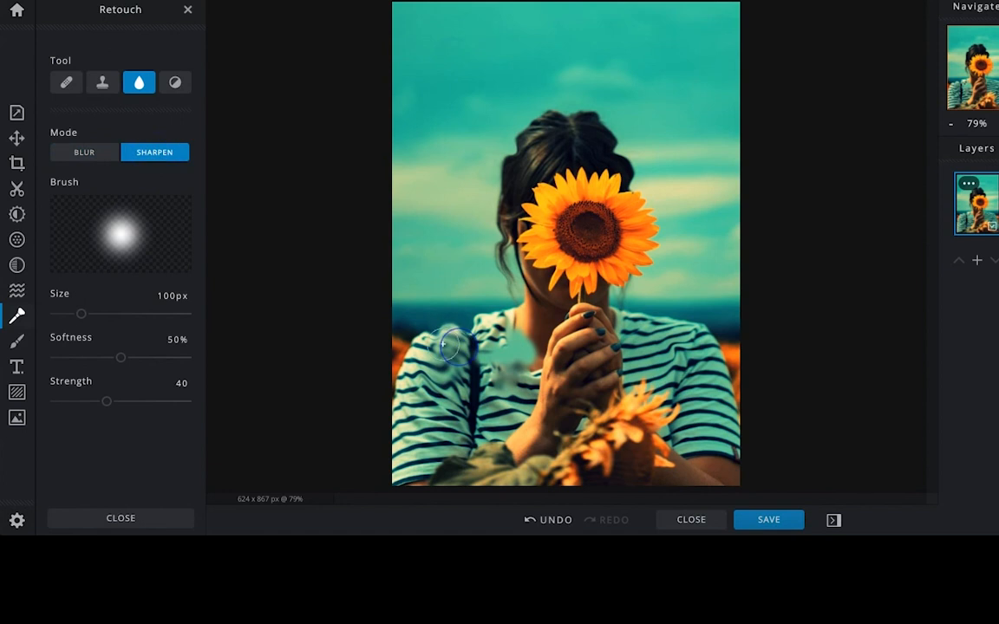
click(169, 80)
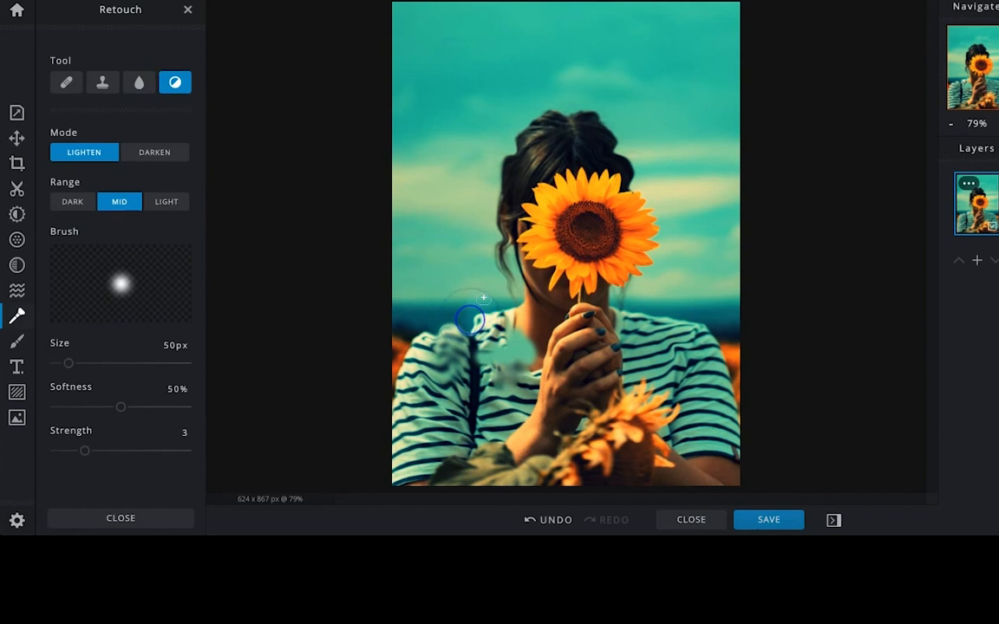
click(156, 153)
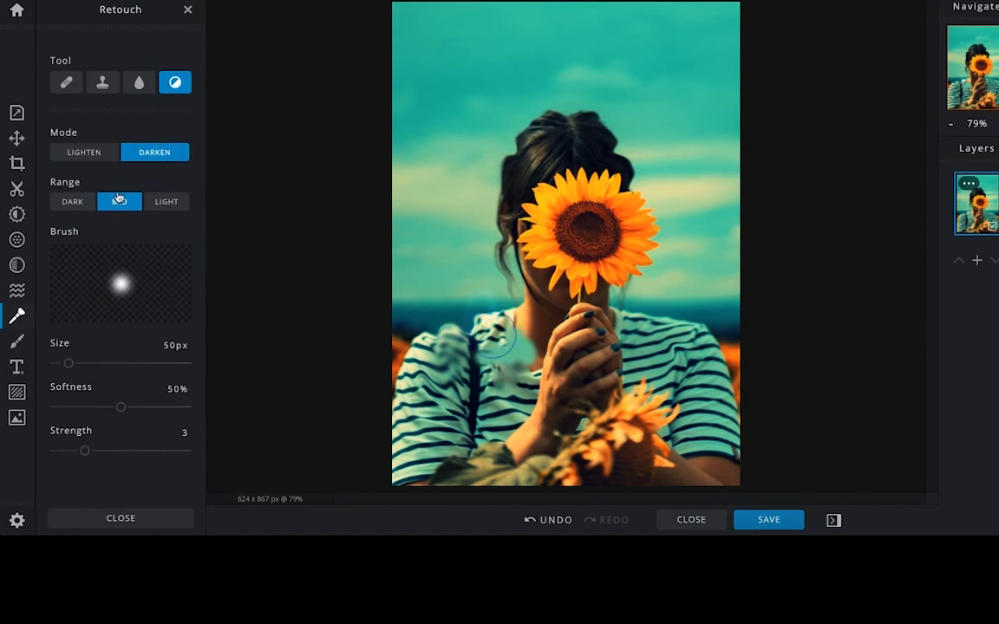
- Try orange and the dark brown #733B1F as the Draw brush color, and sample the teal #42CEAB from the sky instead
click(16, 341)
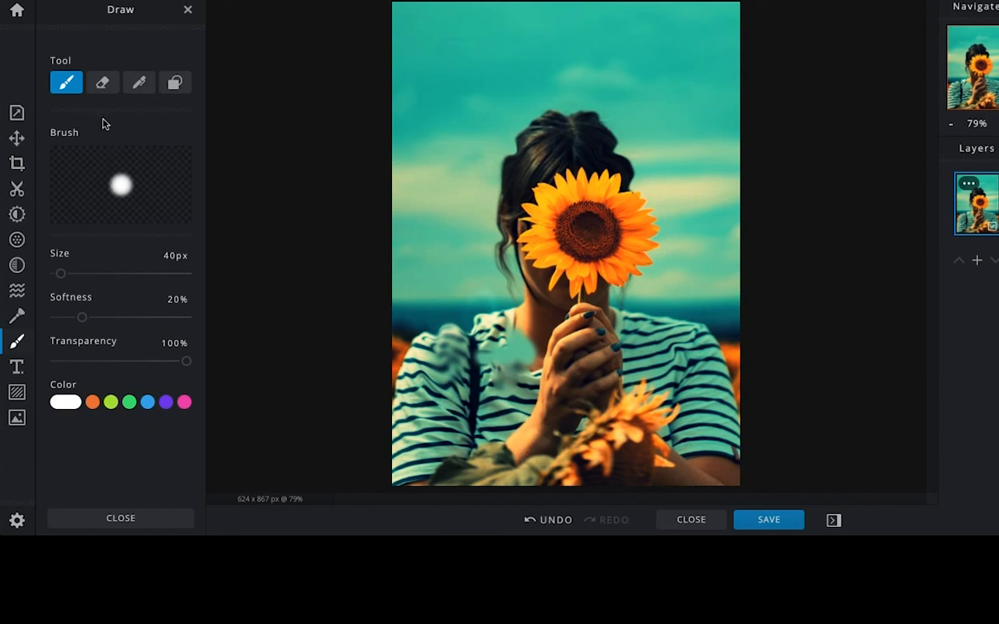
click(92, 401)
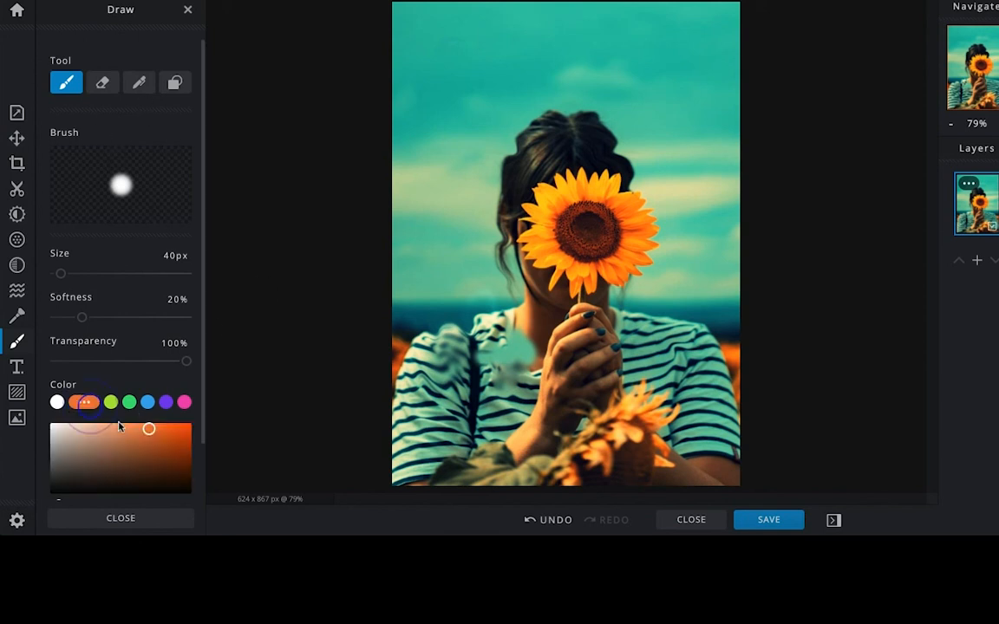
click(128, 444)
scroll(177, 439, down, 2)
click(154, 399)
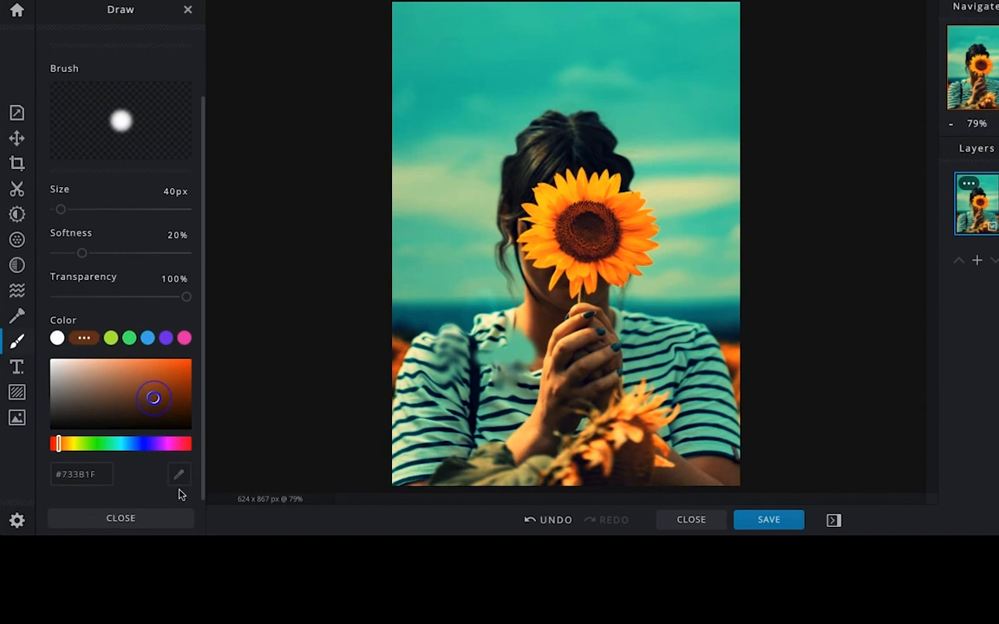
click(178, 475)
click(633, 100)
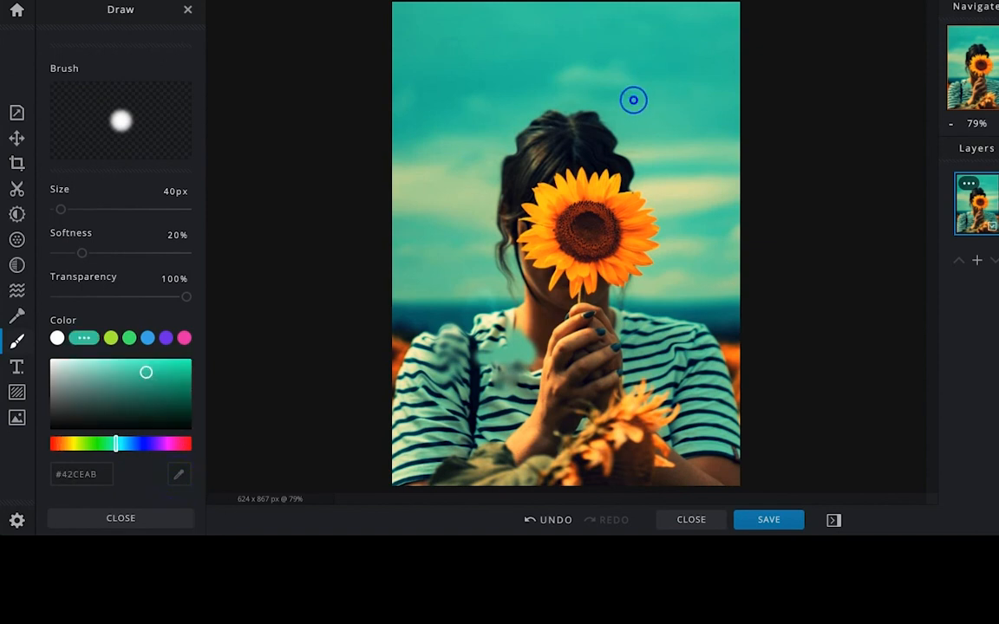
- Paint the sampled teal over the shirt's shoulder and the collar beside it with the 40 px brush
scroll(140, 163, up, 2)
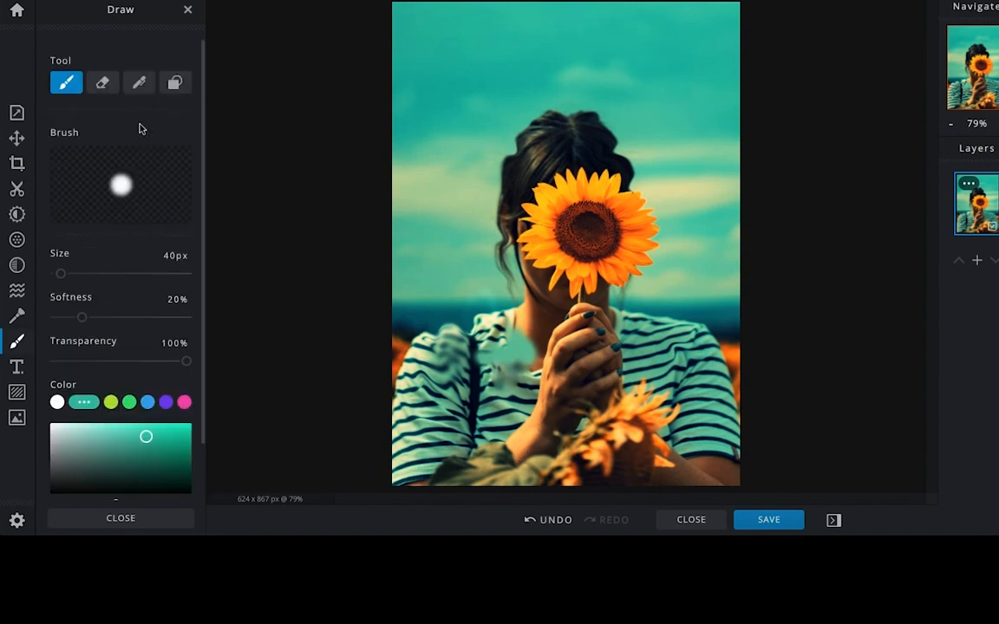
mouse_move(468, 326)
mouse_down()
mouse_move(434, 352)
mouse_move(502, 308)
mouse_move(477, 318)
mouse_up()
scroll(121, 365, down, 1)
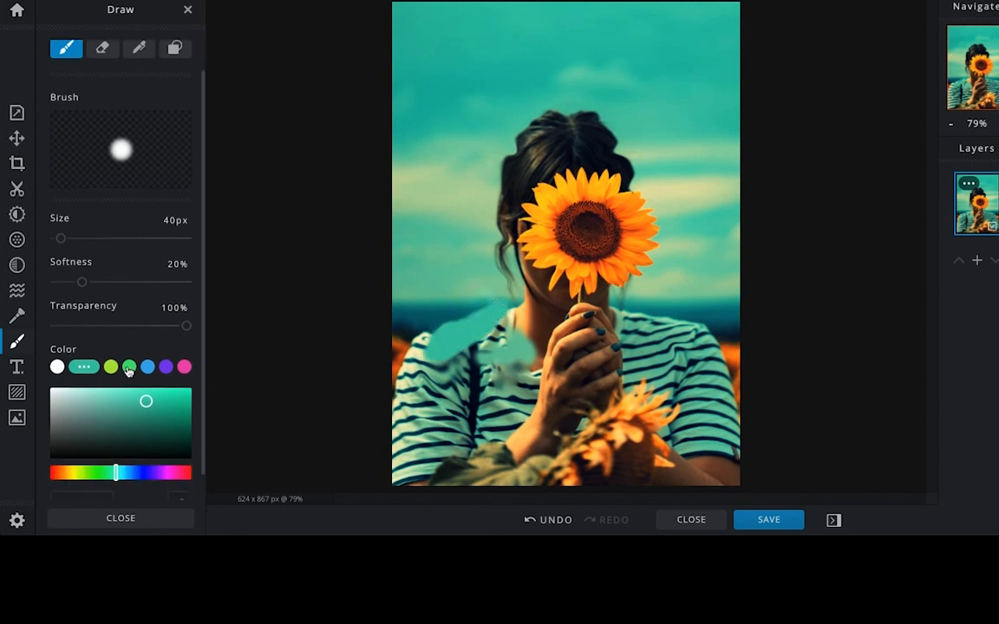
- Enlarge the brush to 102 px and paint a larger teal area over the shirt's shoulder and upper sleeve
scroll(101, 301, up, 1)
mouse_move(61, 274)
mouse_down()
mouse_move(98, 273)
mouse_move(68, 274)
mouse_up()
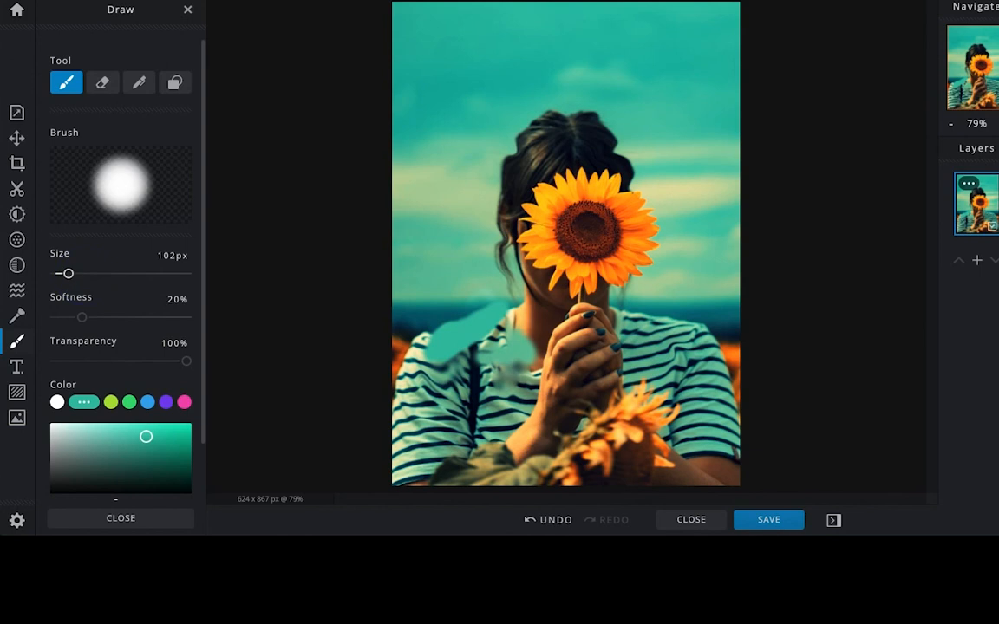
mouse_move(415, 374)
mouse_down()
mouse_move(416, 334)
mouse_move(463, 302)
mouse_move(487, 334)
mouse_up()
click(484, 341)
click(440, 382)
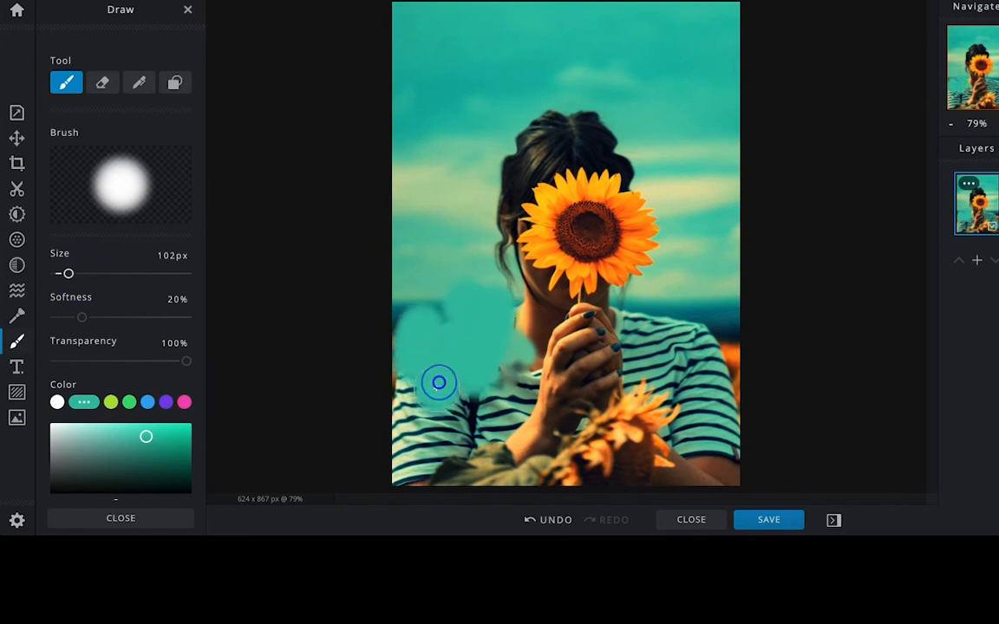
click(457, 399)
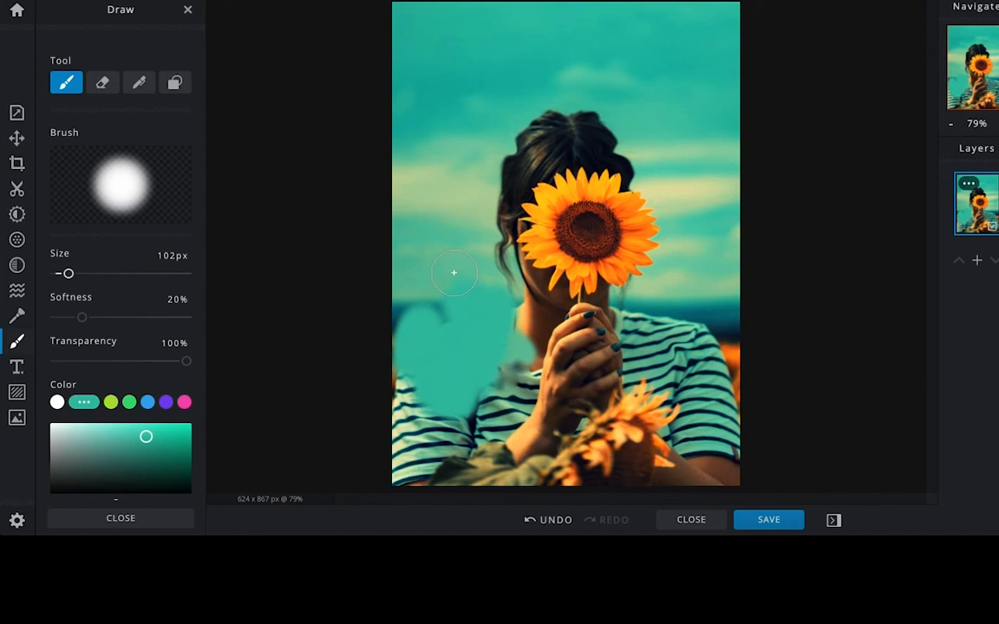
- Add the sample text "Everything you can imagine is real" over the photo, browse the fonts, and keep Arial
click(16, 367)
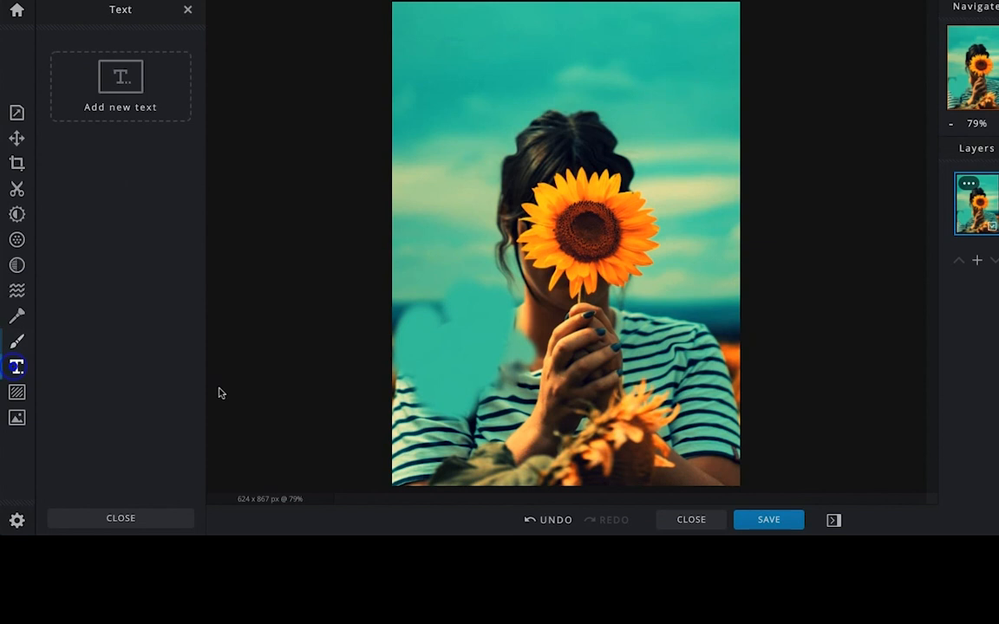
click(134, 102)
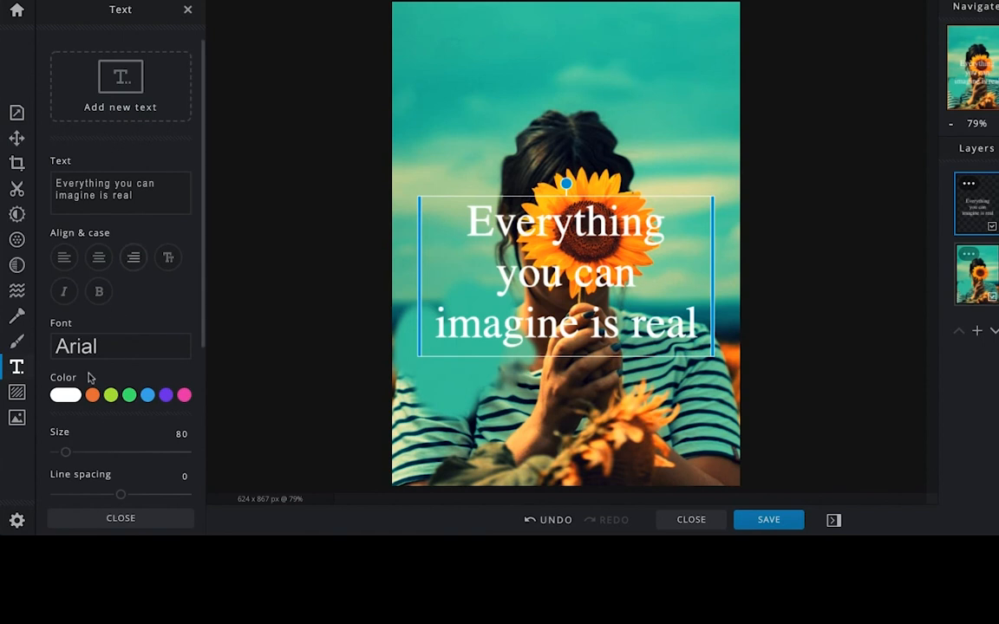
click(110, 347)
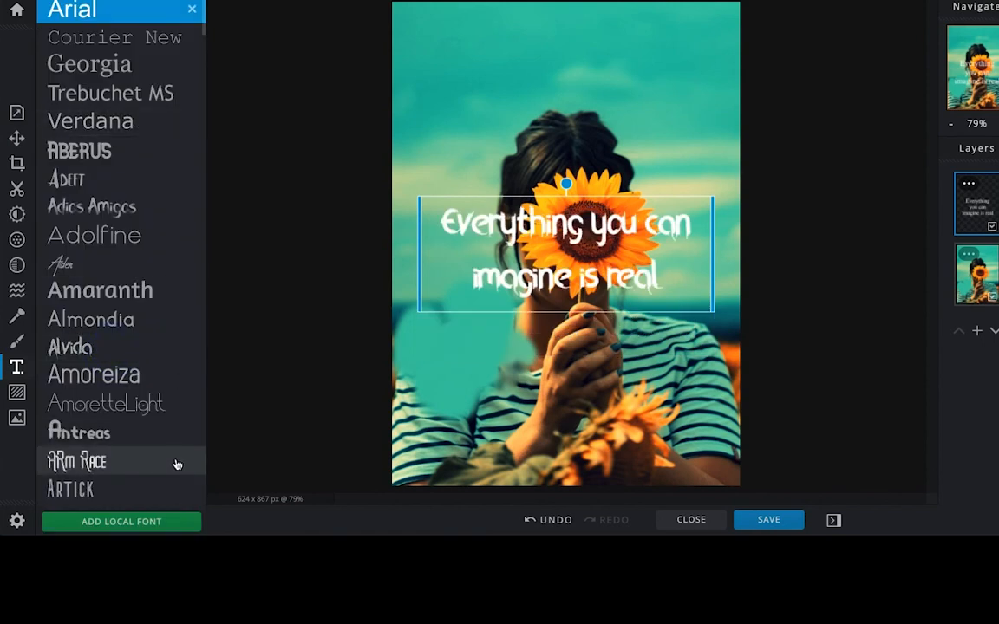
click(192, 9)
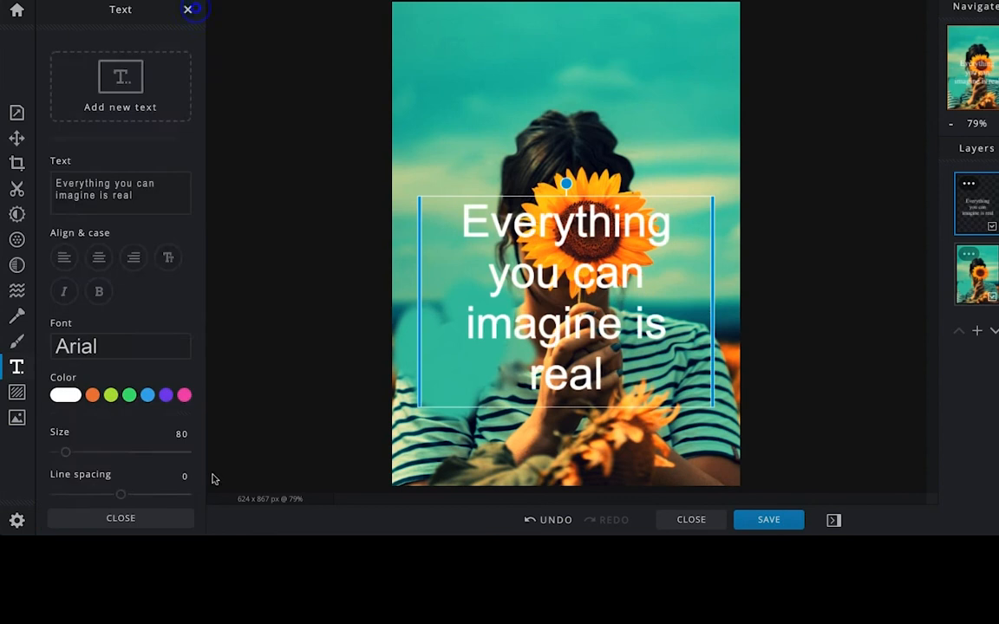
- Set the text color to green #46EB7D, and look over the spacing, background, outline and shadow options
scroll(134, 322, down, 3)
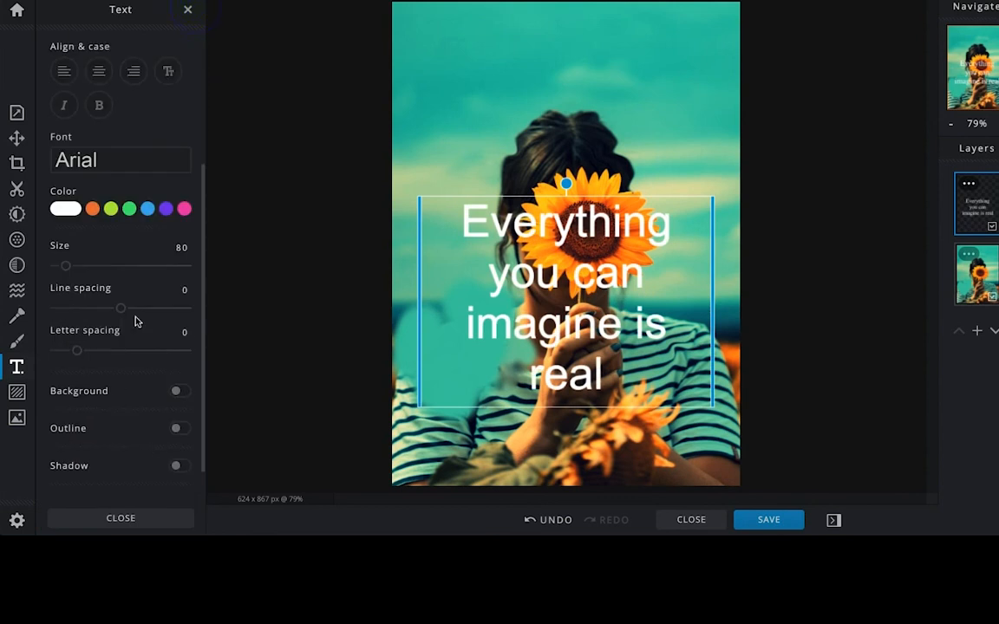
click(166, 209)
click(112, 208)
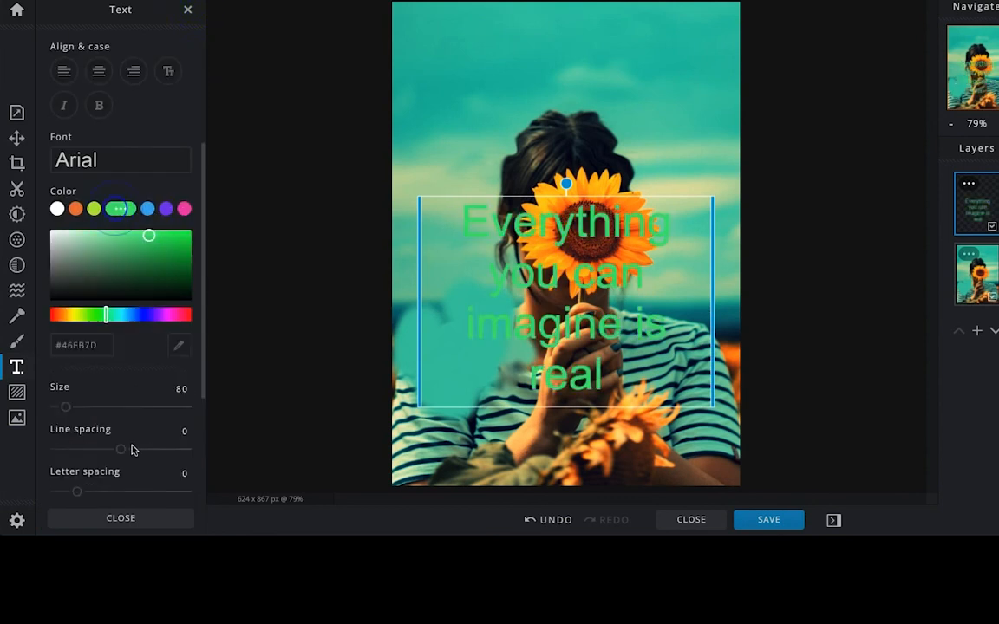
scroll(72, 282, down, 3)
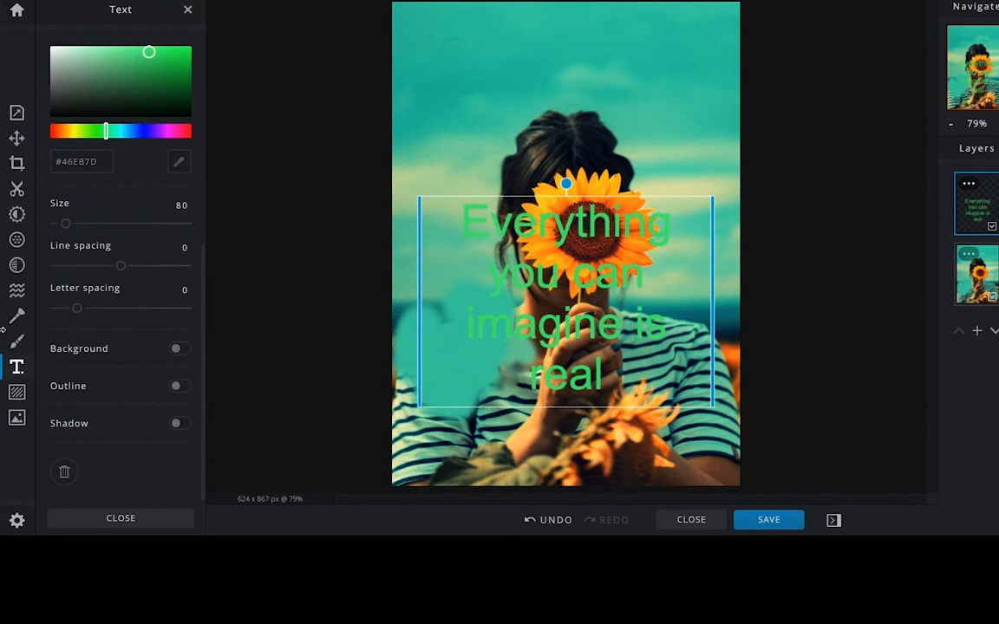
- Try to add the first overlay of the Blurry Lights collection, and dismiss the premium offer
click(18, 395)
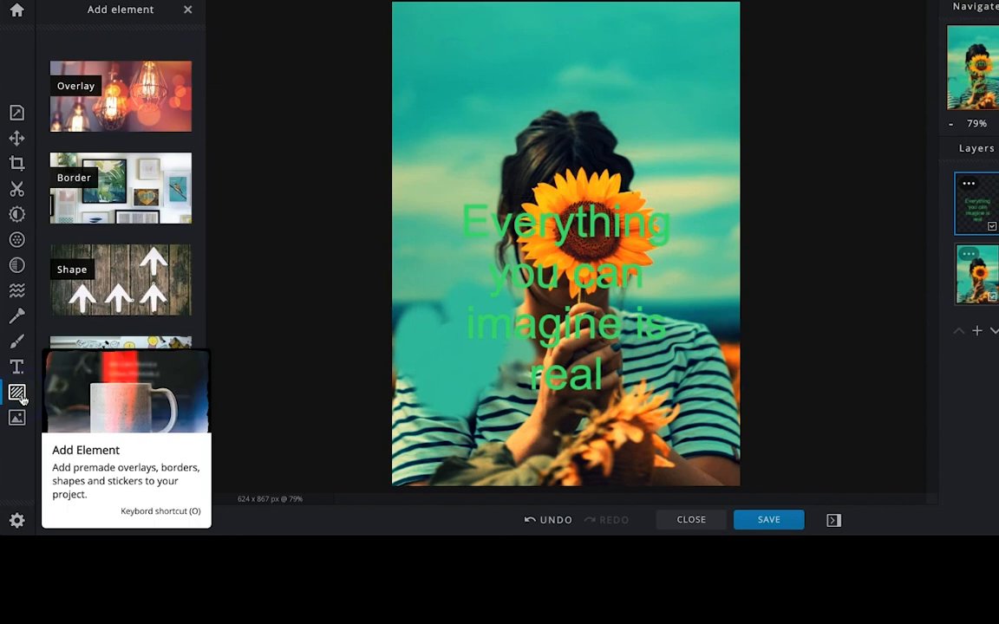
click(118, 132)
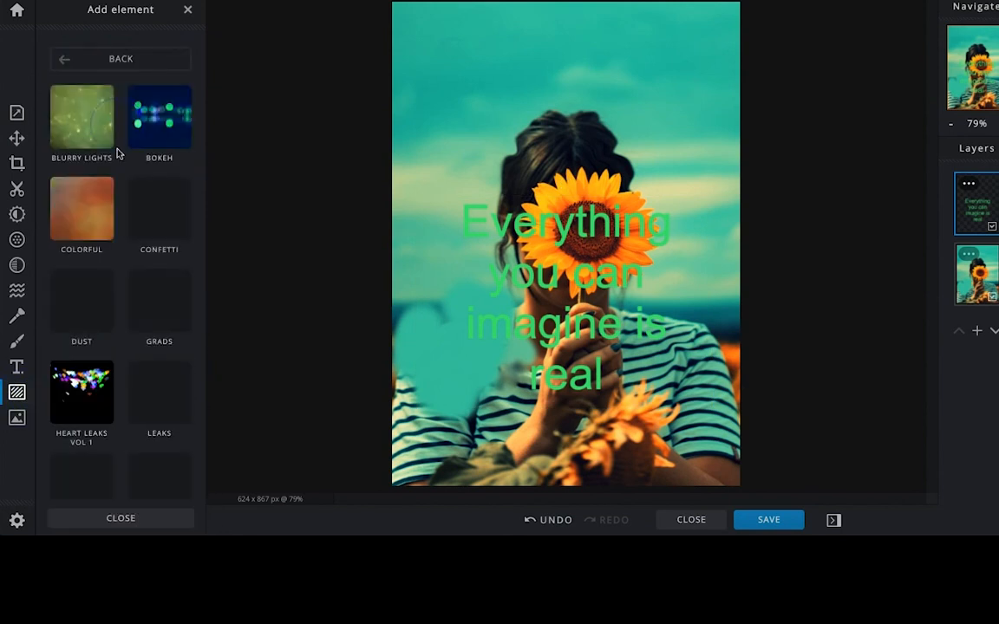
click(85, 129)
click(156, 147)
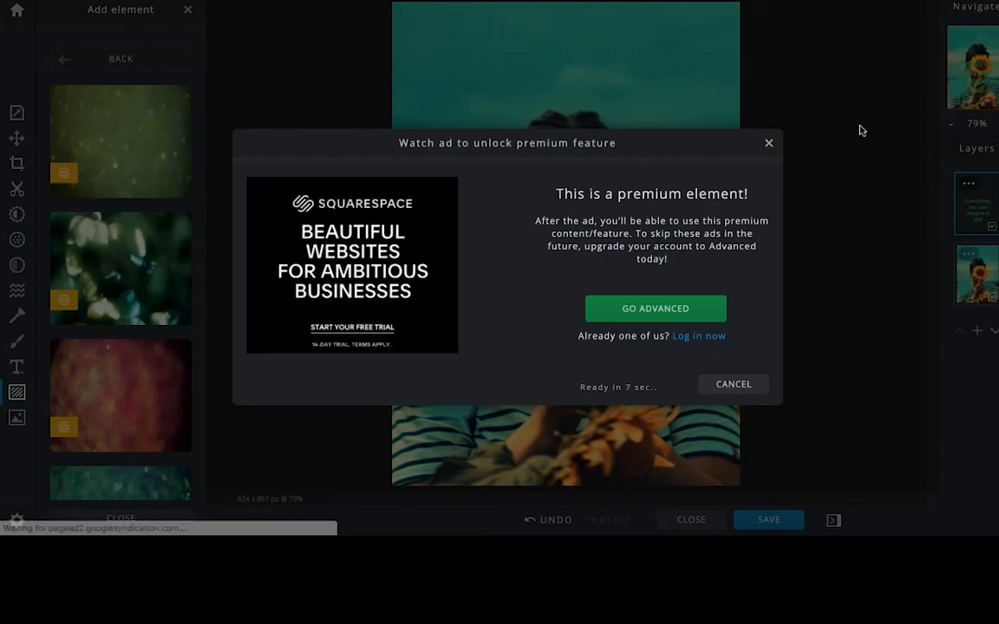
click(769, 144)
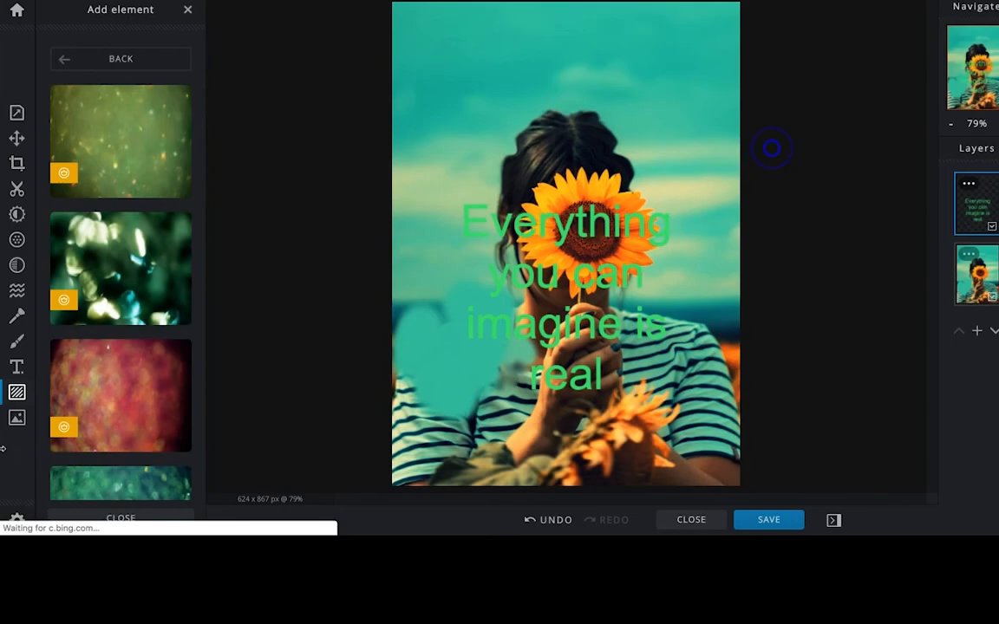
- Open the file chooser for adding an image from the computer, and cancel it
click(17, 419)
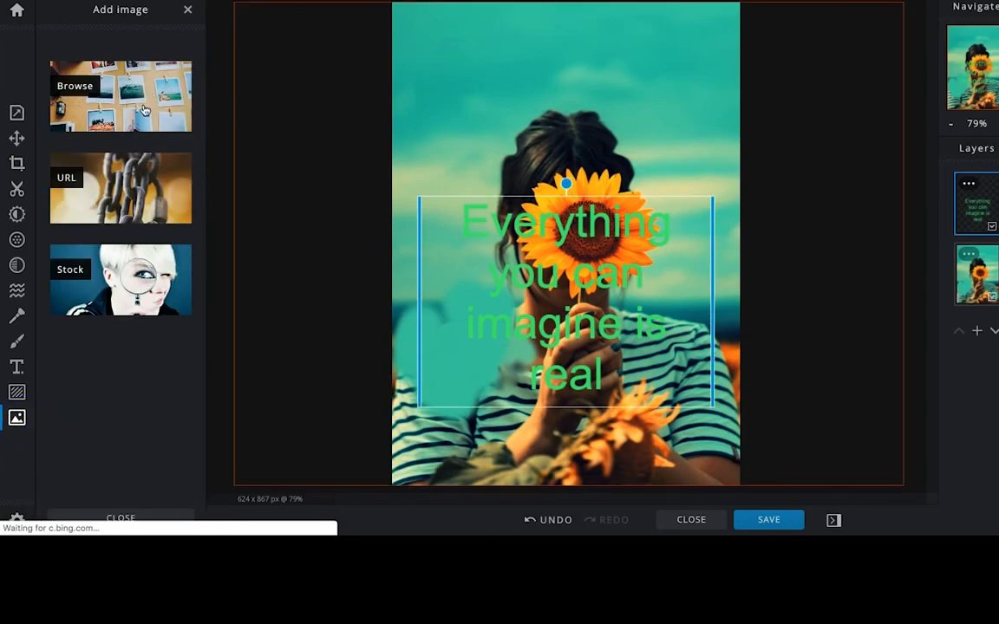
click(134, 87)
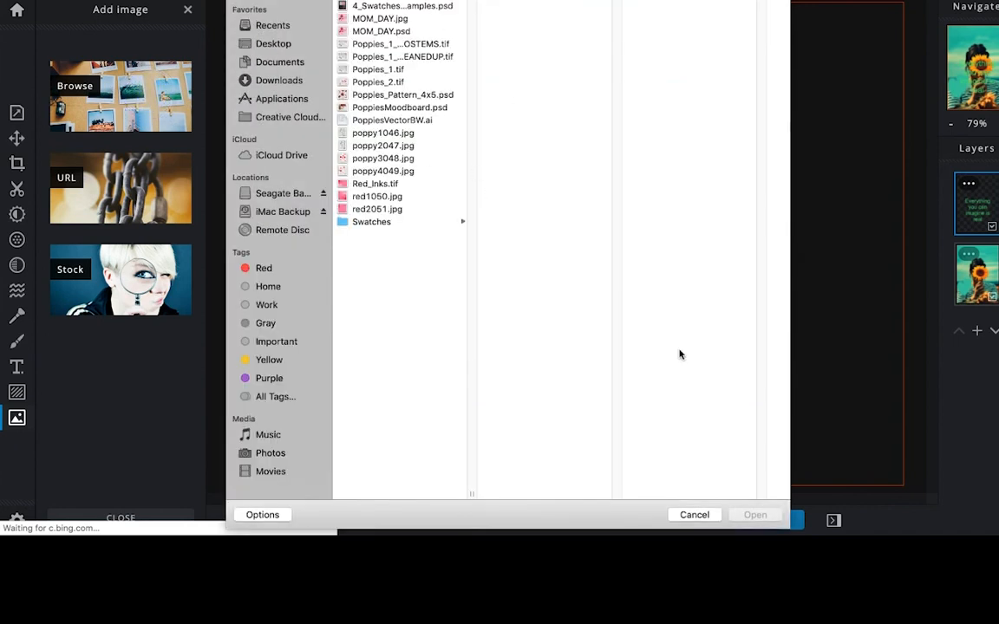
click(684, 512)
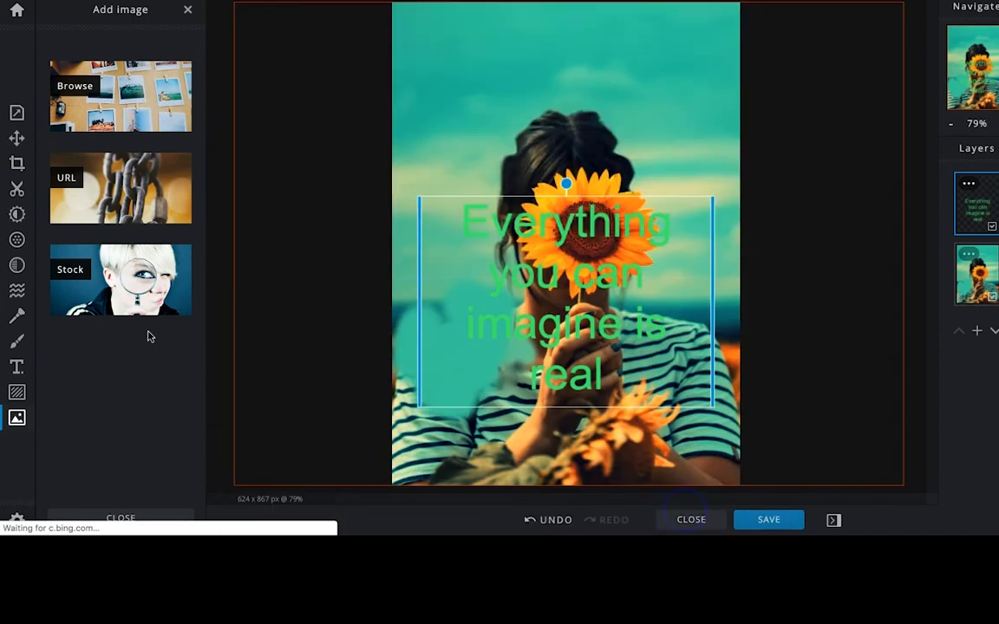
- Download the edited photo as a JPG at High quality, 90%, and close the save dialog
click(768, 521)
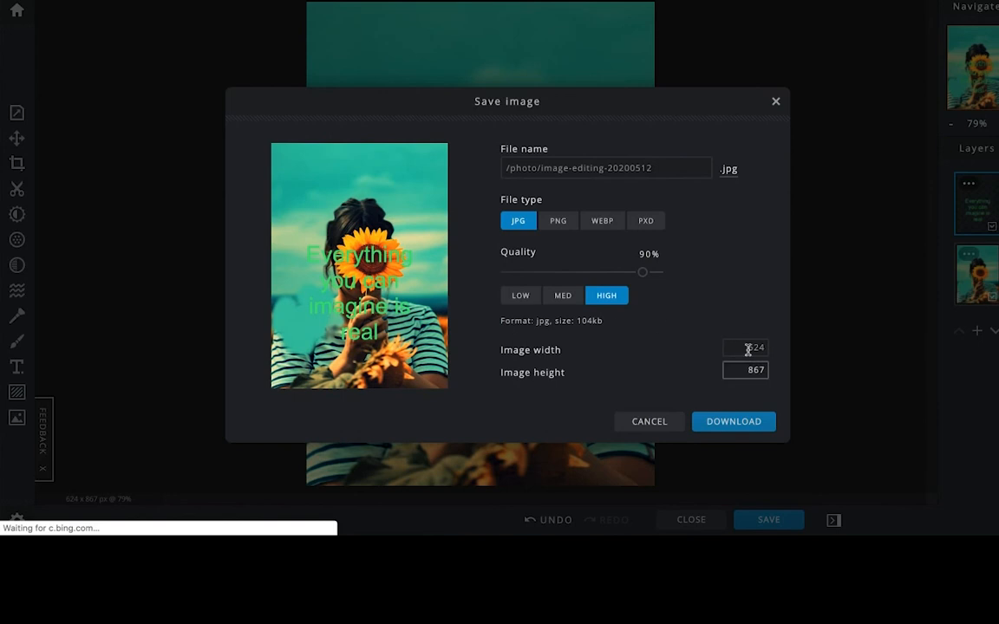
click(752, 422)
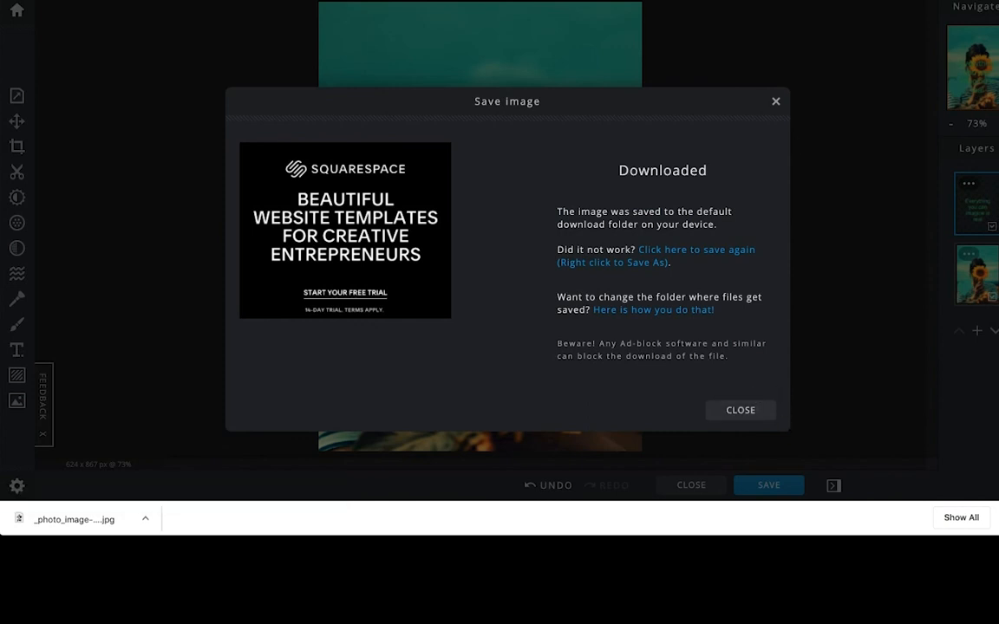
click(776, 101)
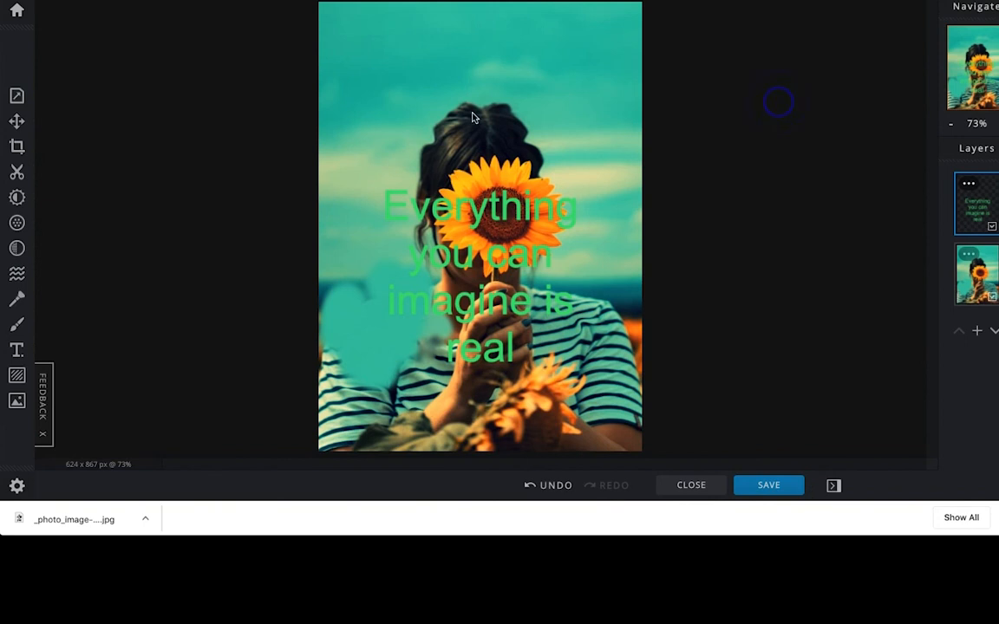